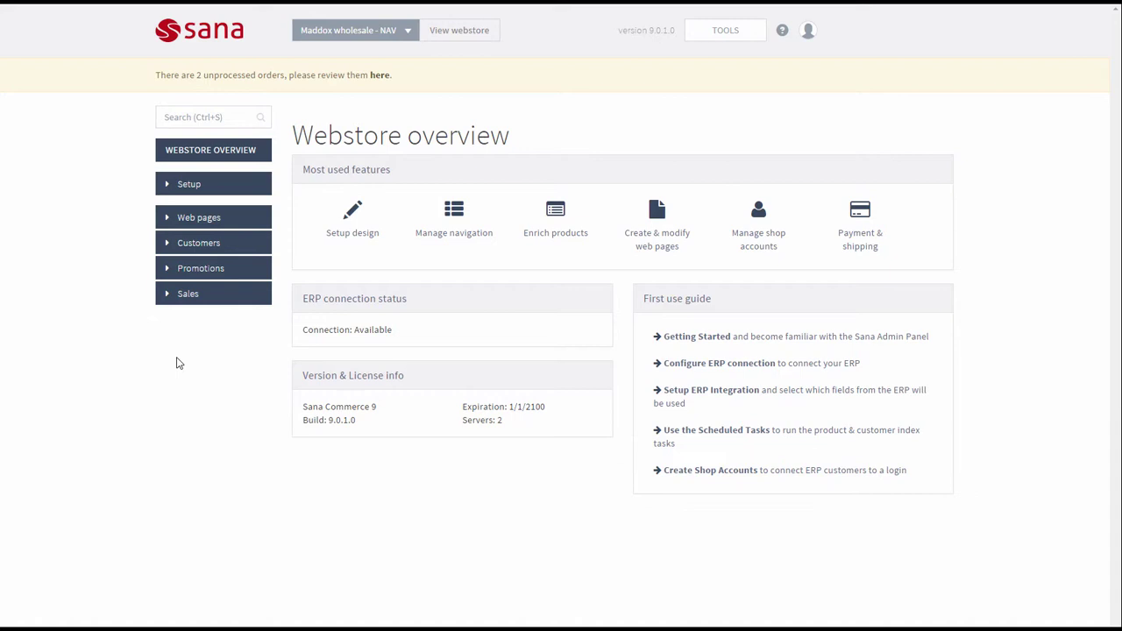
Step: Turn maintenance mode on in the ERP connection settings, keeping 3 allowed connection failures
click(737, 39)
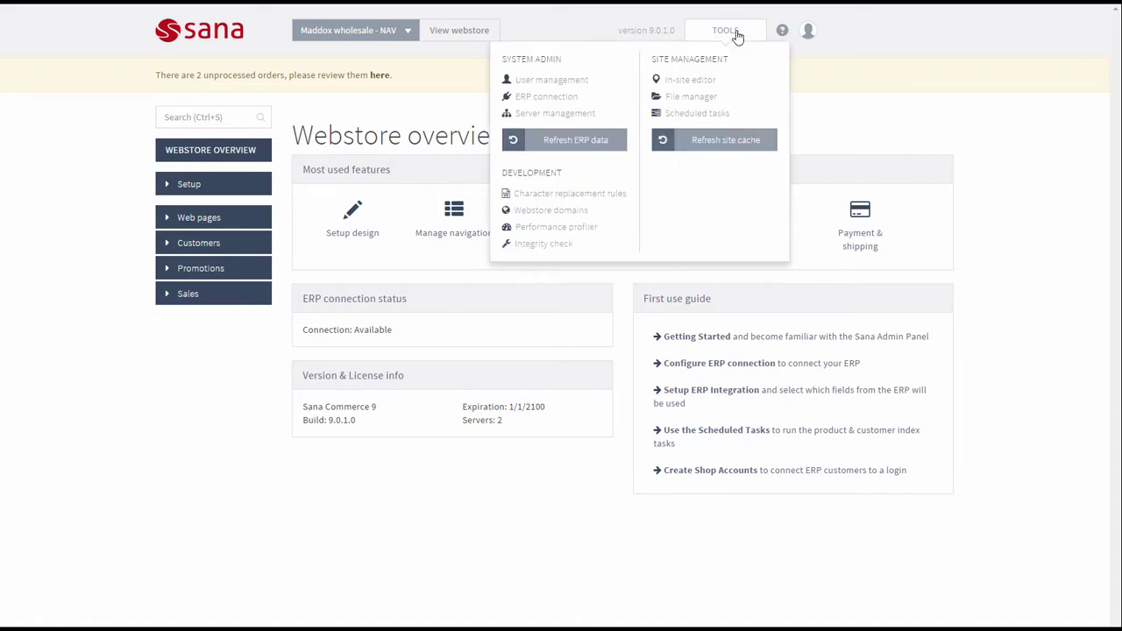
click(565, 103)
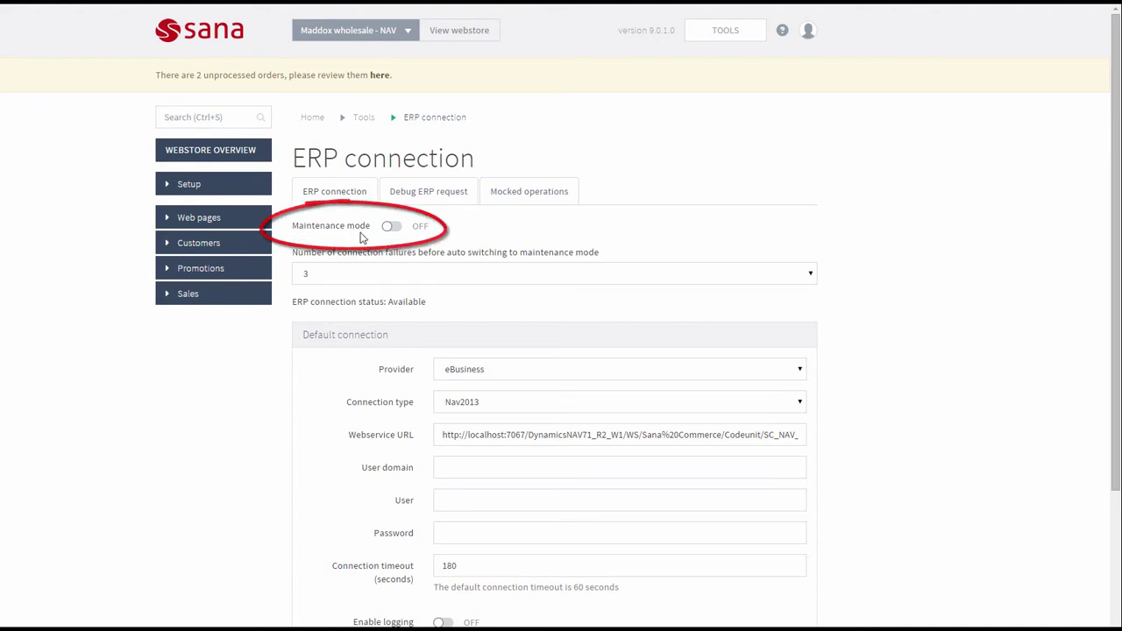
click(355, 277)
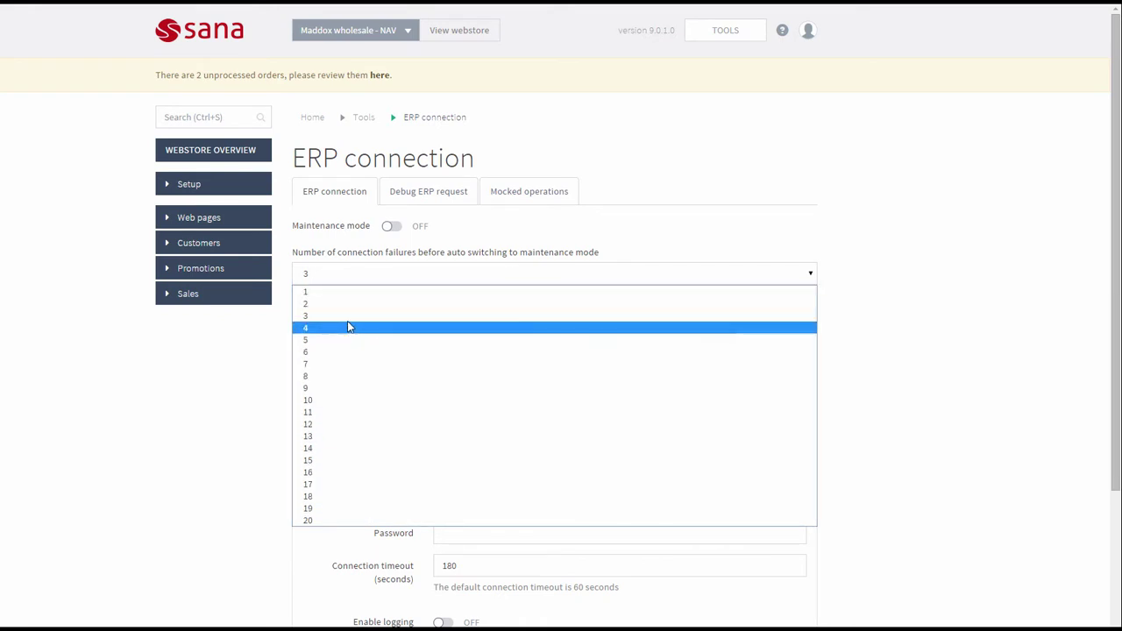
click(347, 321)
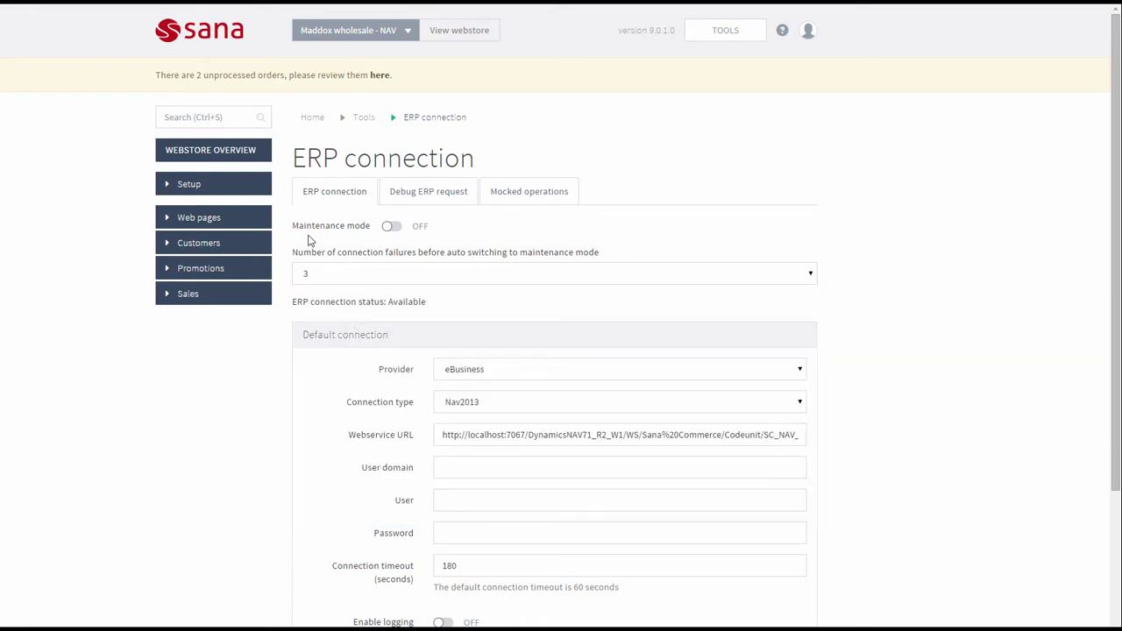
click(394, 229)
scroll(938, 402, down, 3)
Step: Save maintenance mode and point out the ERP connection status check and General information import tasks
click(810, 613)
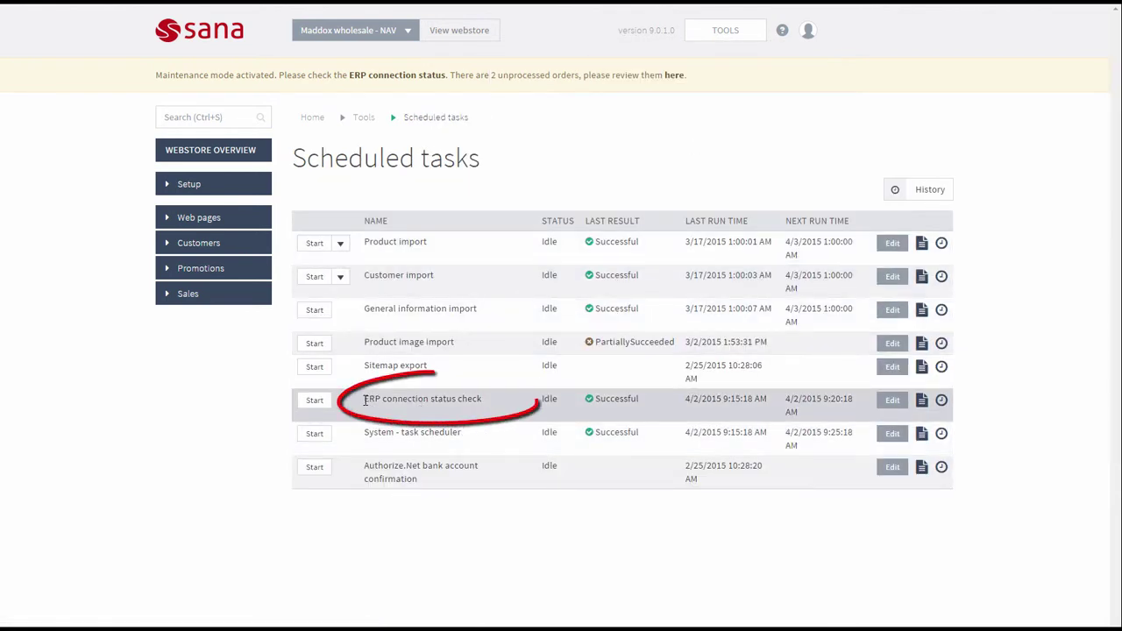
drag(365, 401, 484, 401)
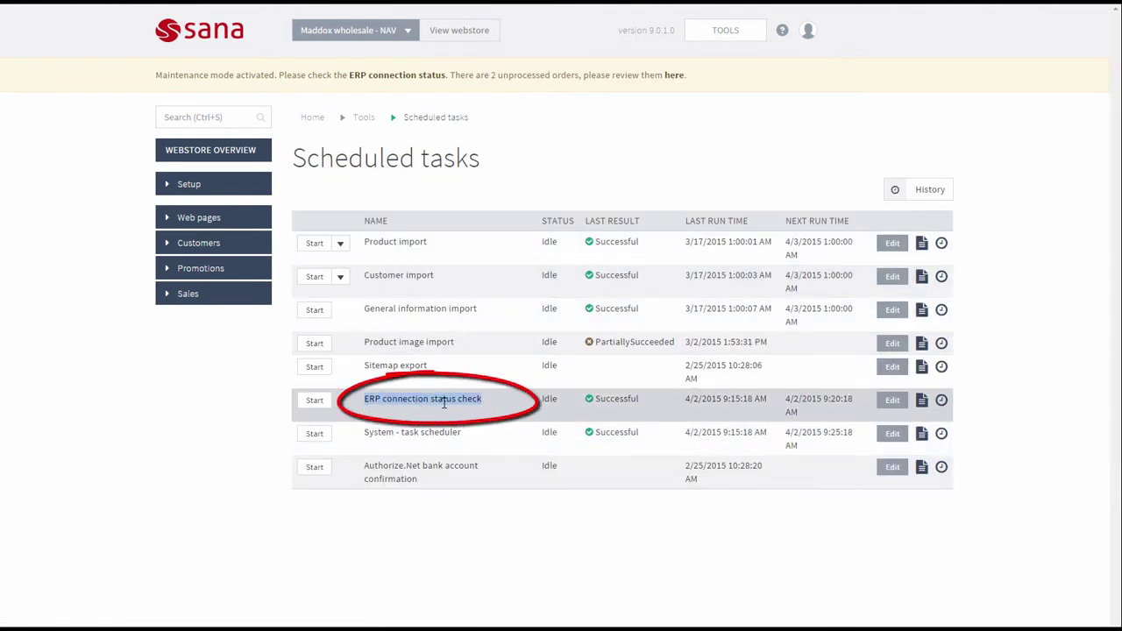
click(452, 402)
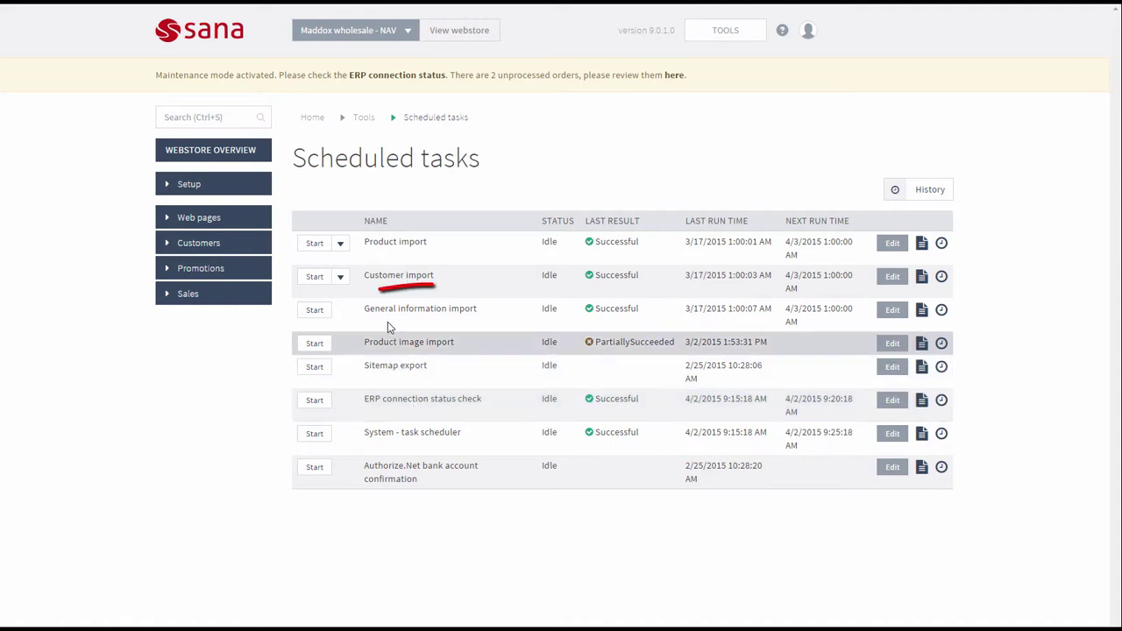
drag(365, 310, 479, 310)
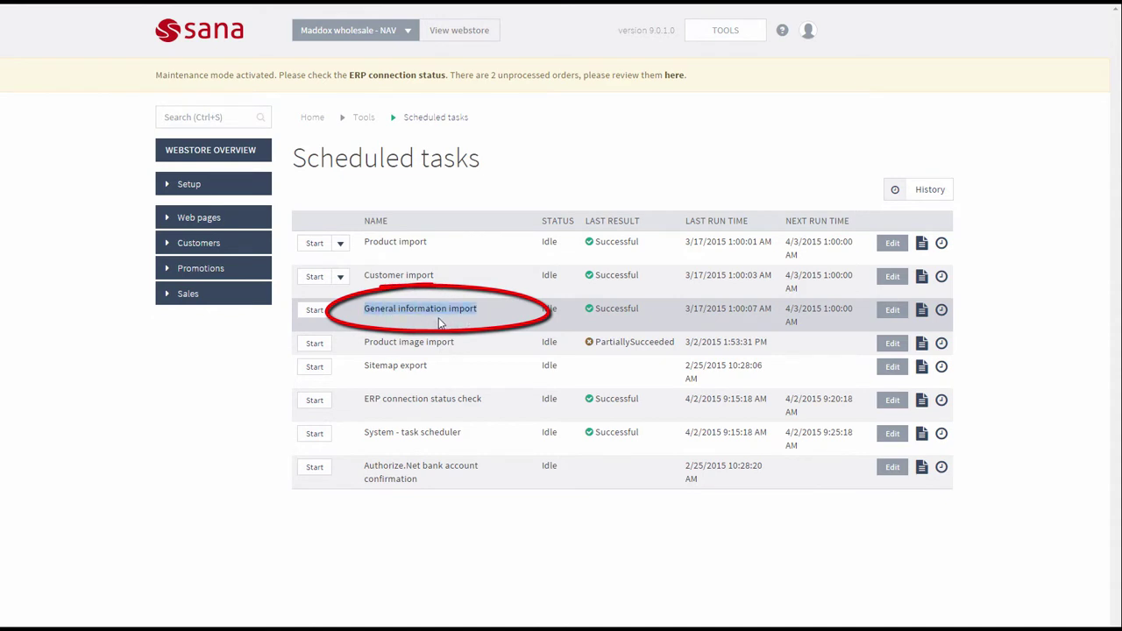
click(438, 321)
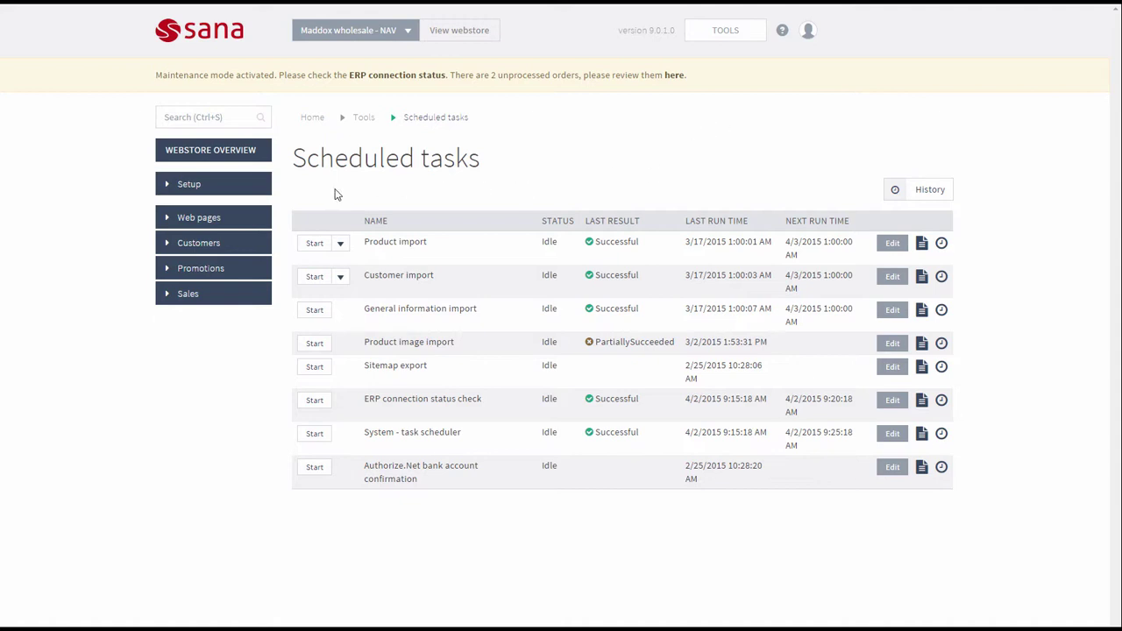
Step: Set product price visibility to Show when ERP is unavailable, save, and run the product import
click(227, 188)
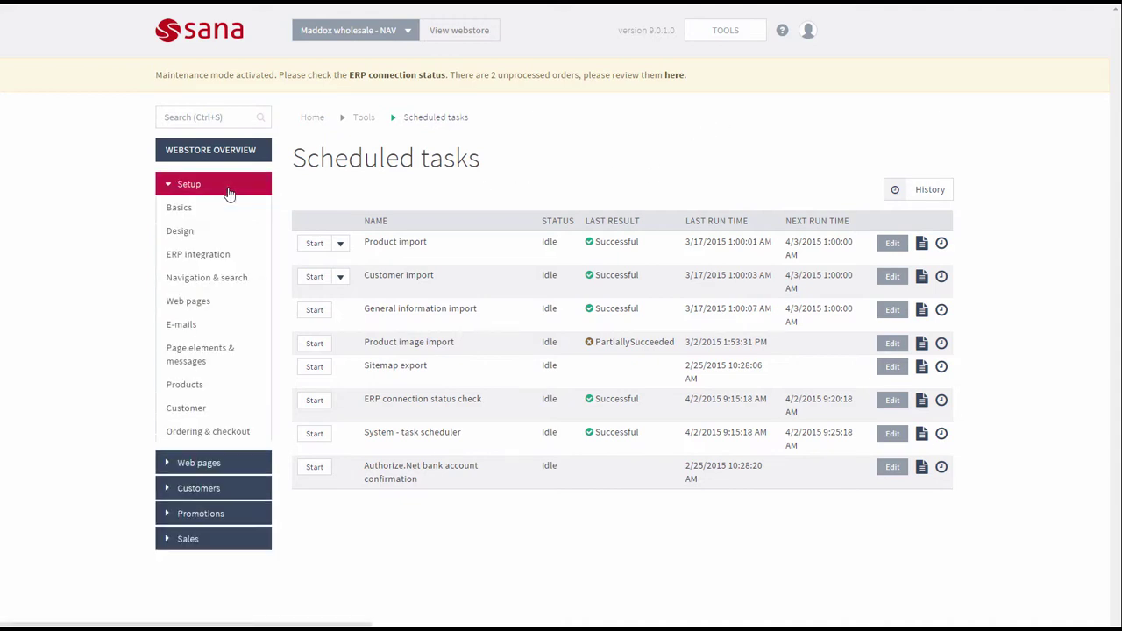
click(196, 389)
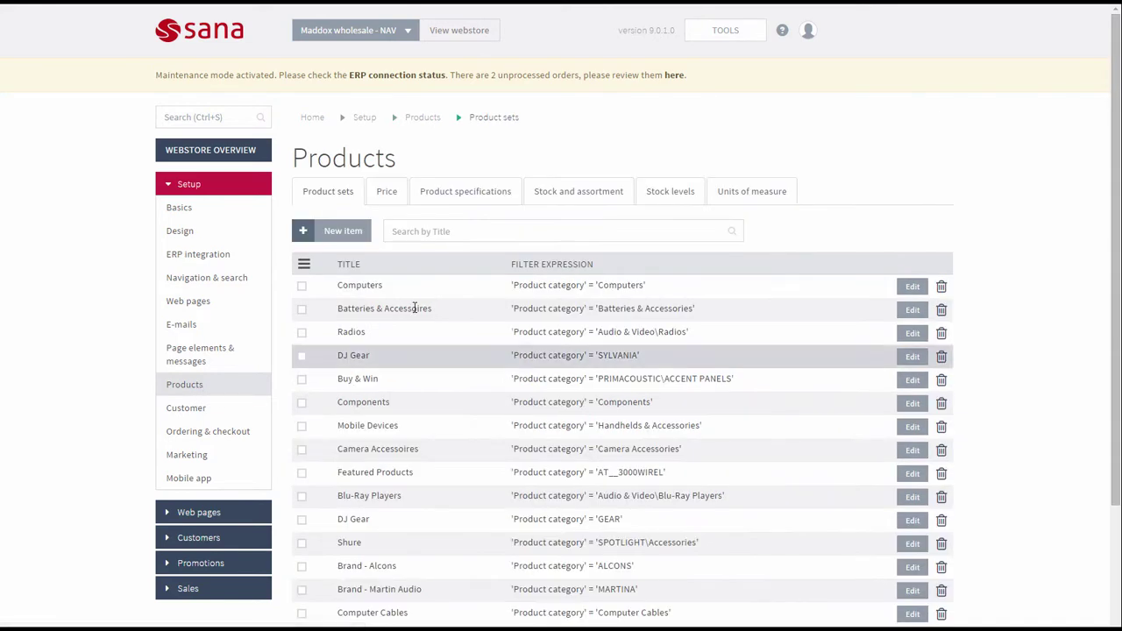
click(386, 192)
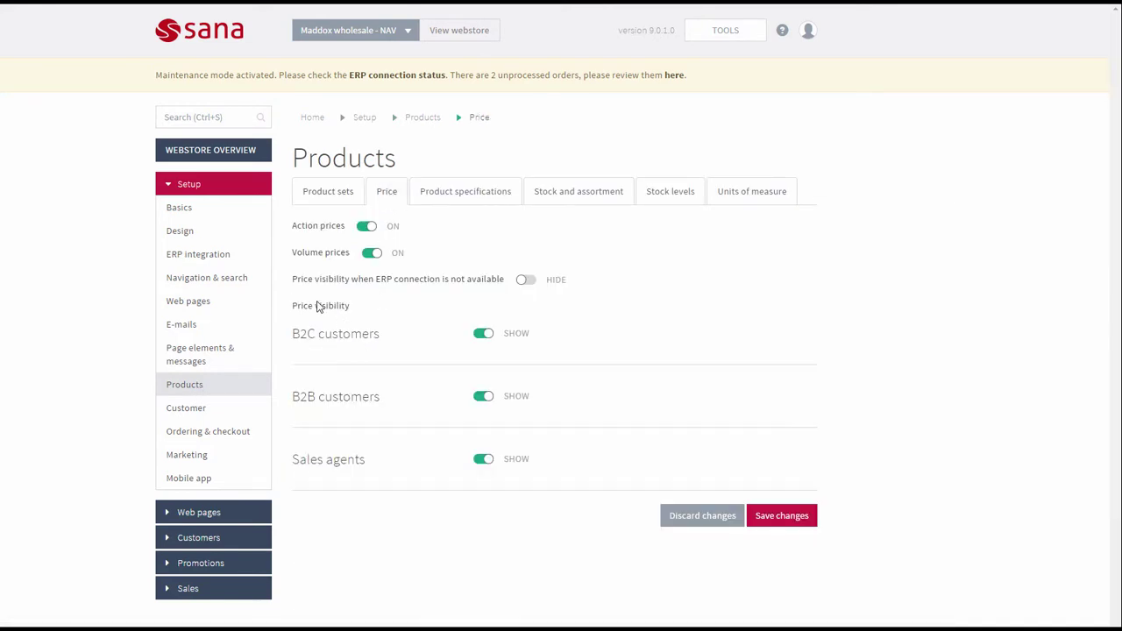
click(528, 280)
click(768, 515)
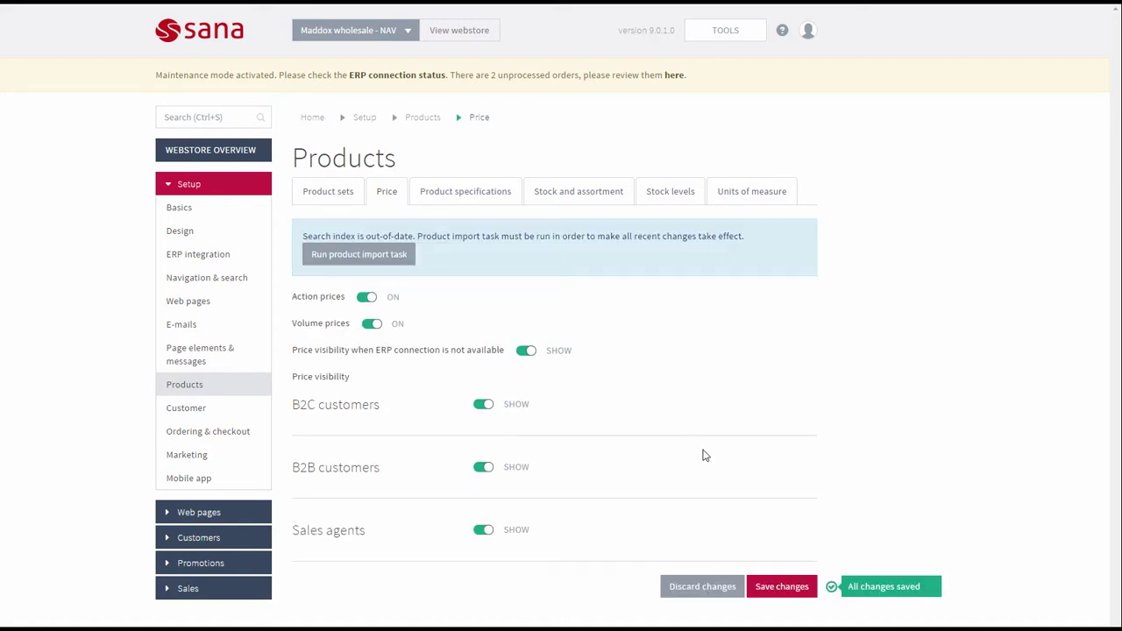
click(403, 263)
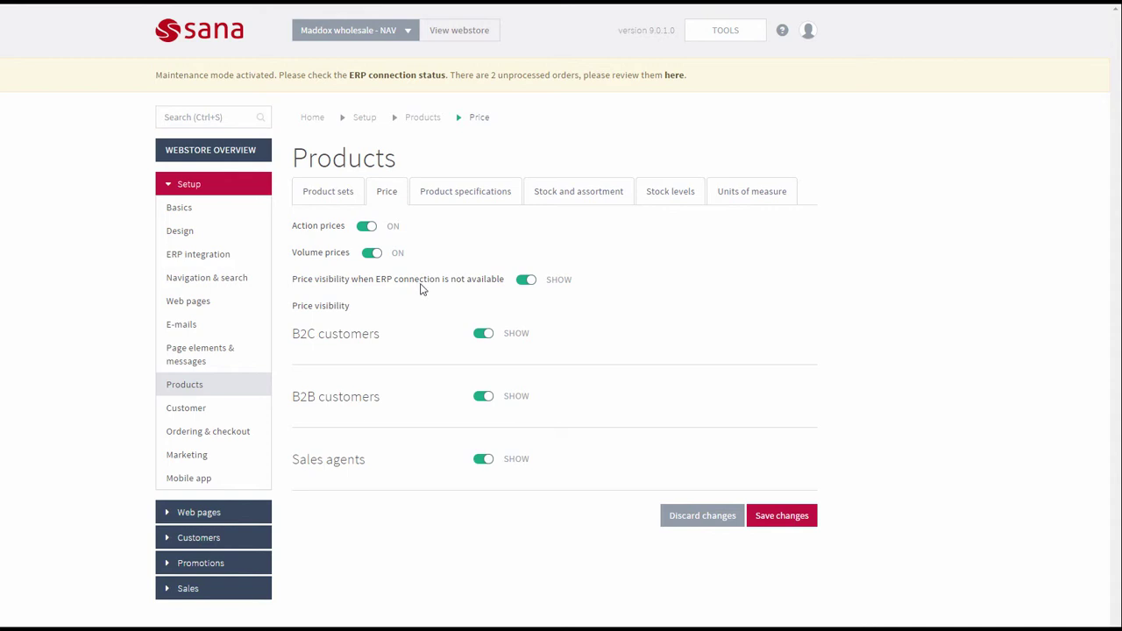
Step: Point out the maintenance mode and 2 unprocessed orders notices, then return to ERP connection settings
drag(156, 76, 452, 81)
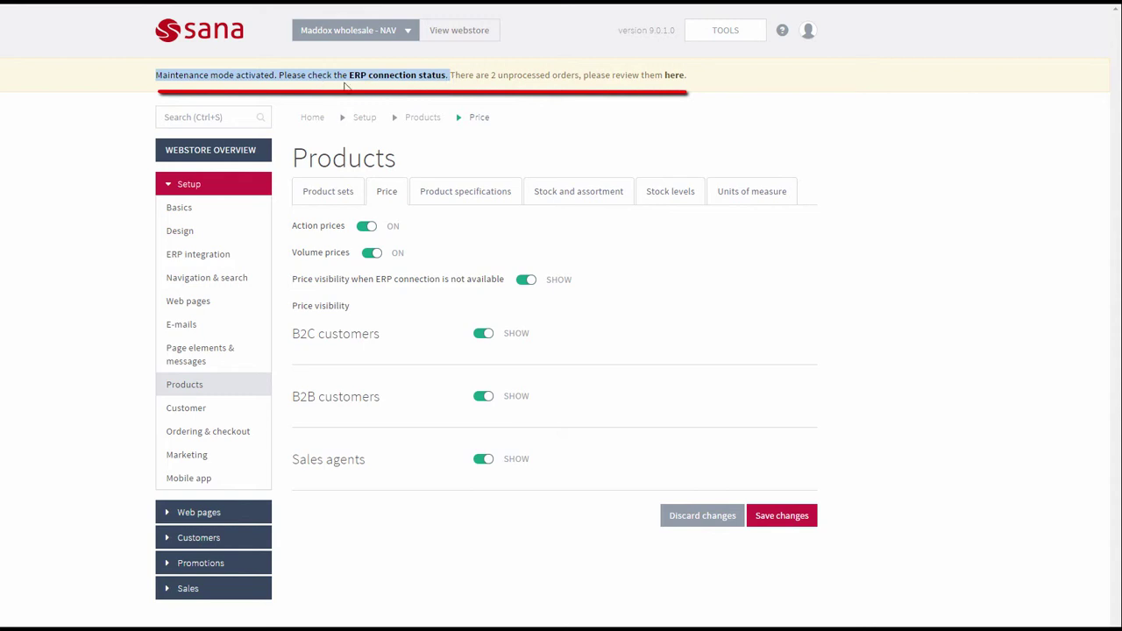
click(487, 78)
drag(450, 76, 694, 77)
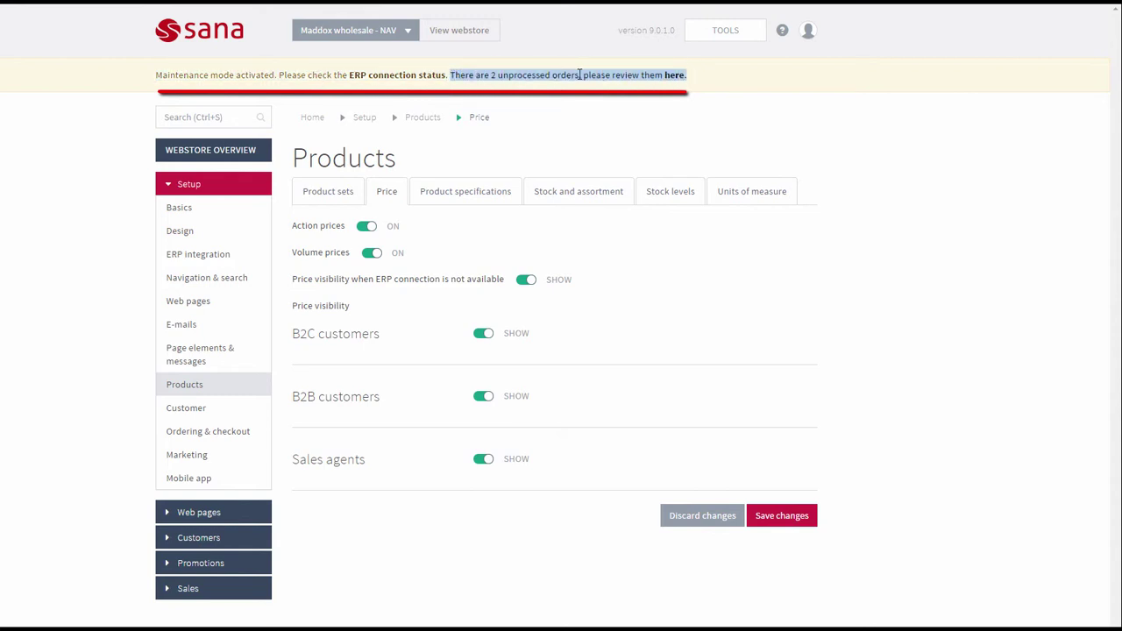
click(708, 84)
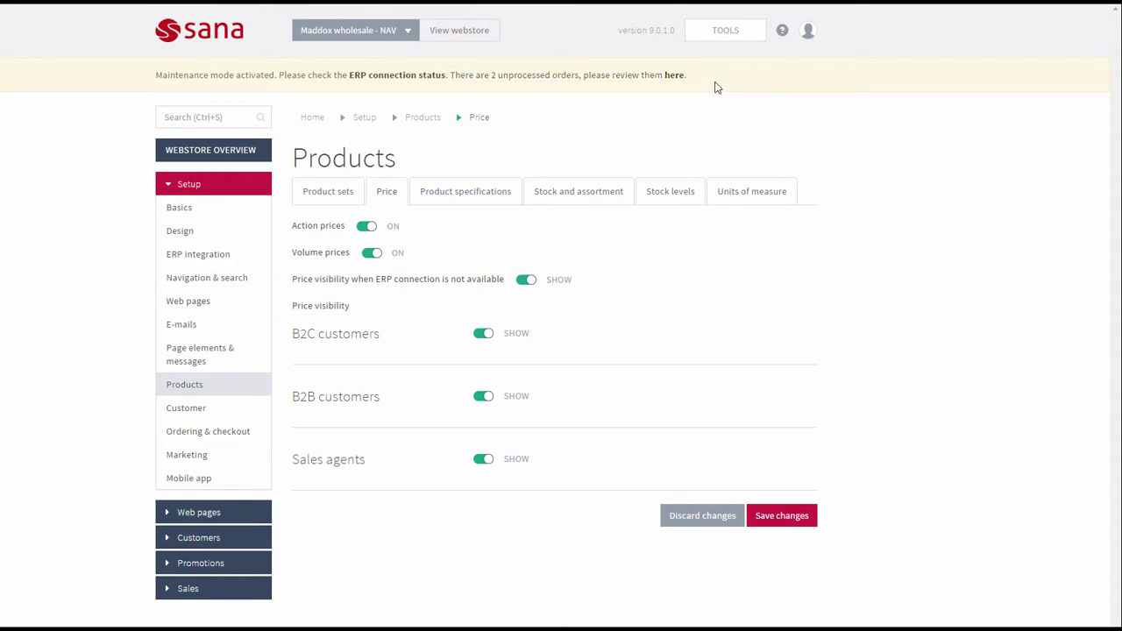
click(716, 35)
click(570, 96)
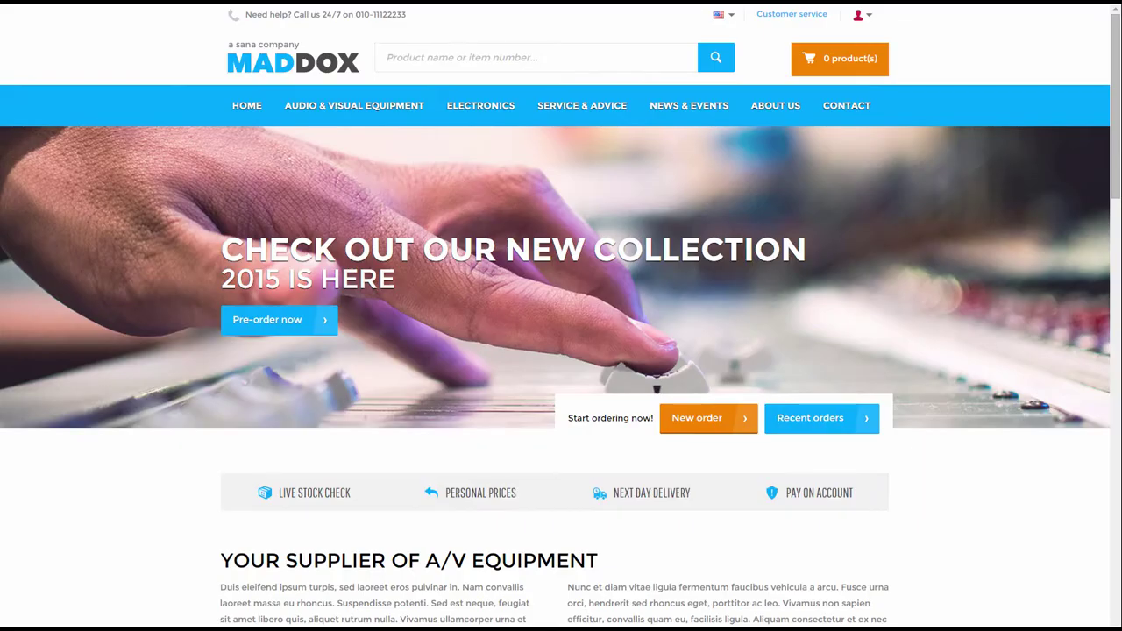
Step: Place a webstore order for one Philips monitor from the TV's & Projectors category
mouse_move(457, 115)
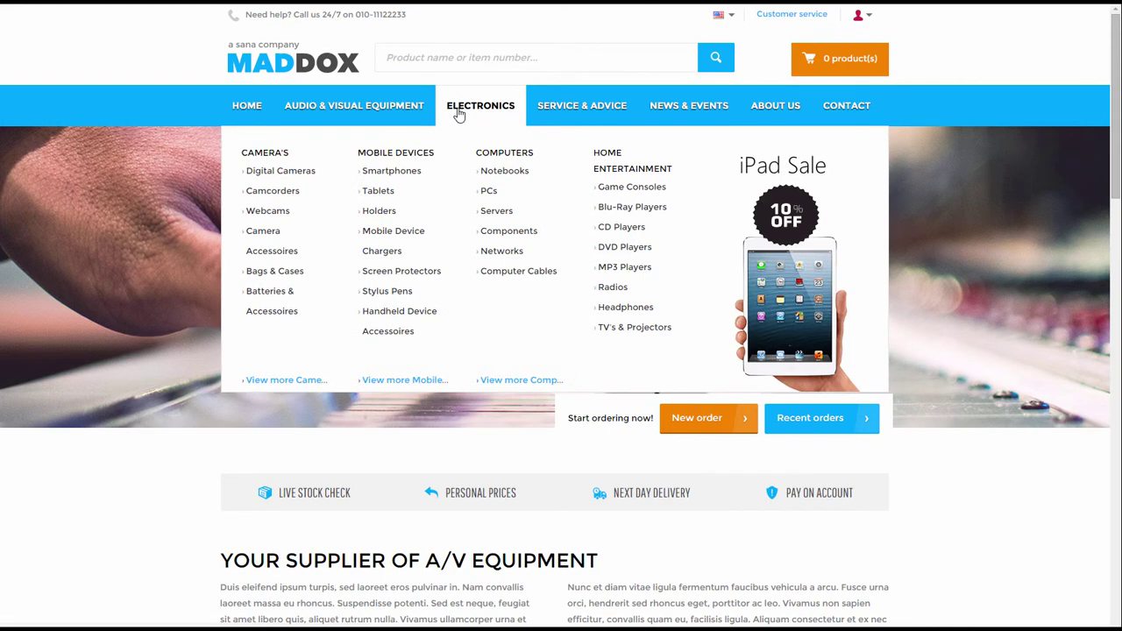
click(628, 333)
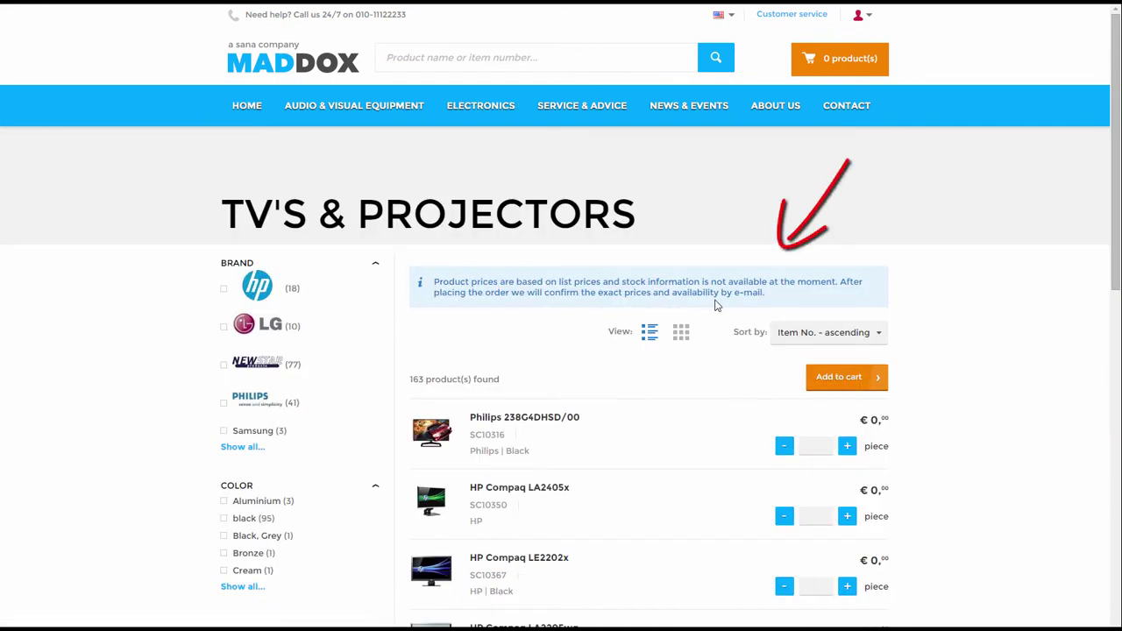
click(847, 445)
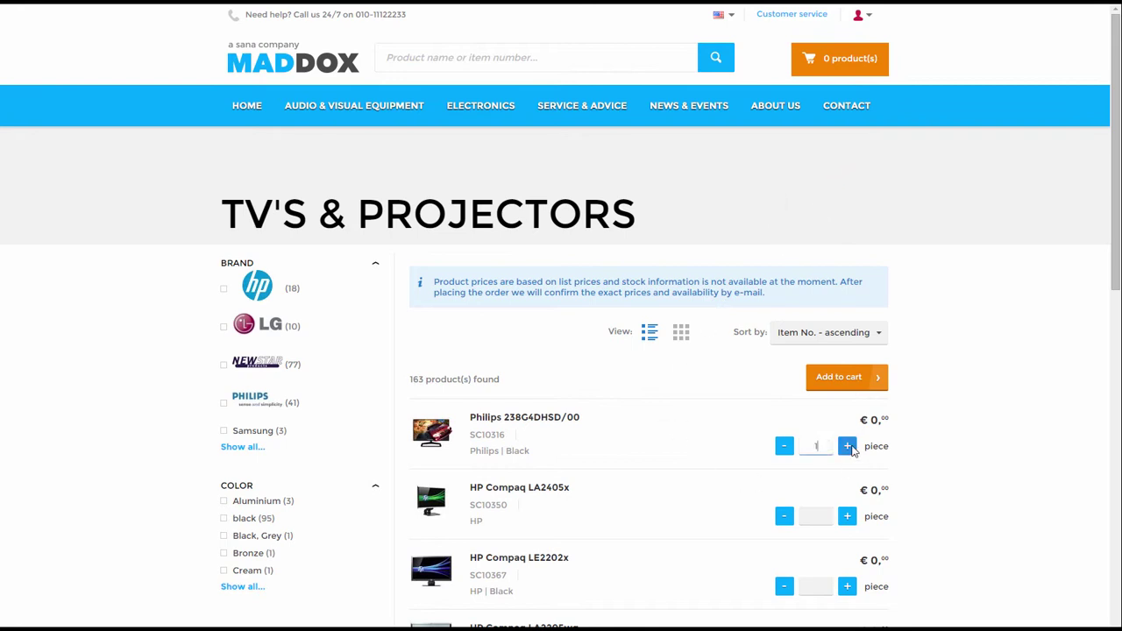
click(844, 390)
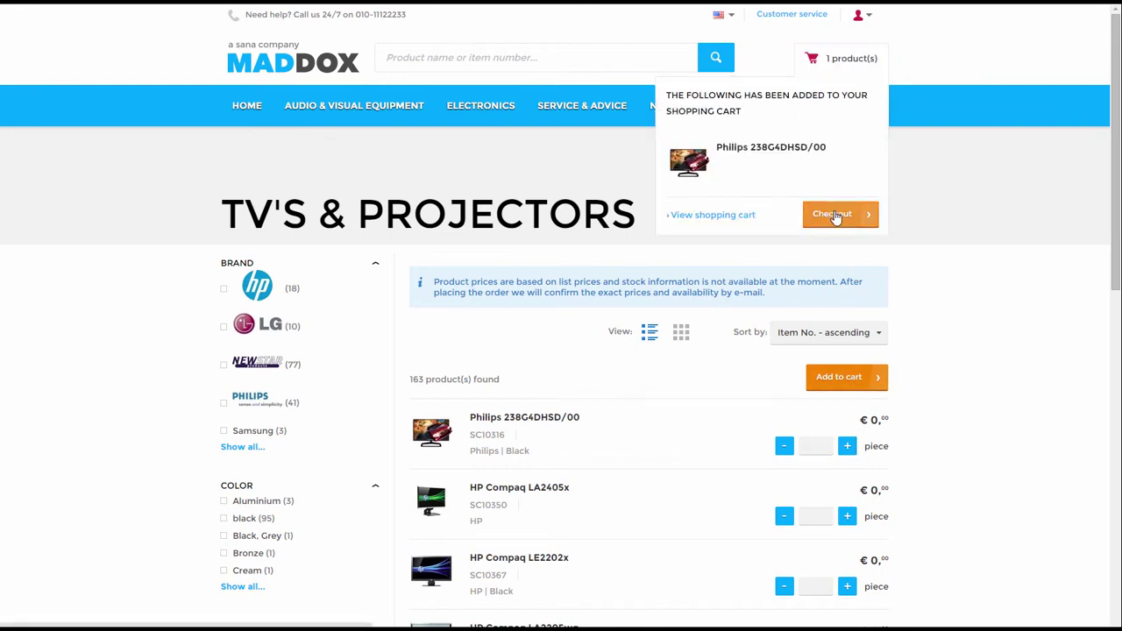
click(836, 216)
click(246, 401)
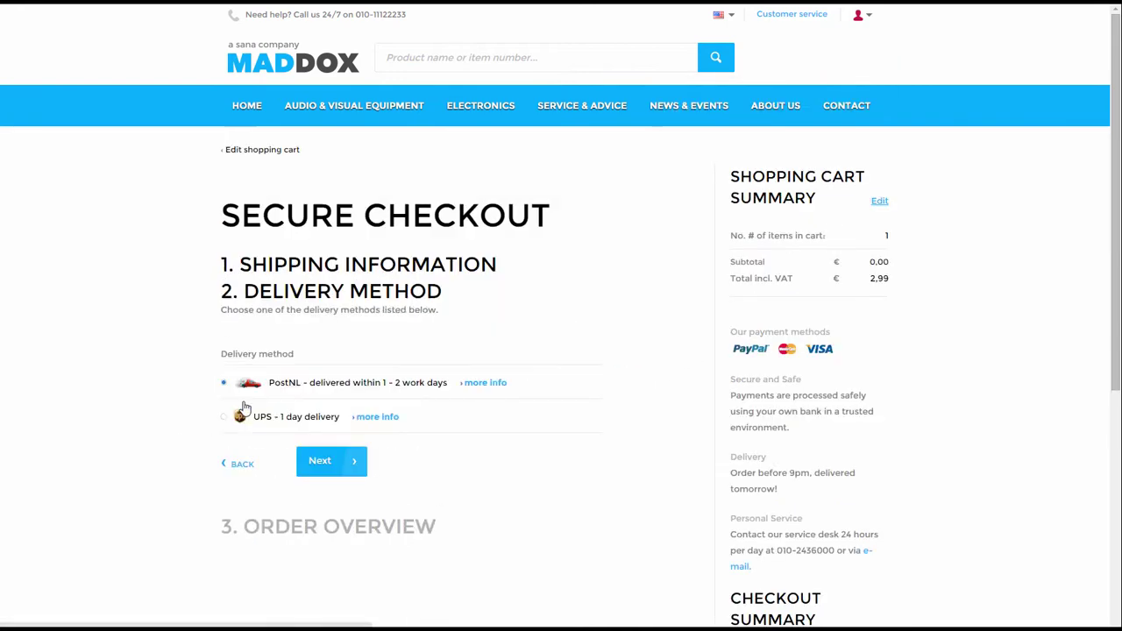
click(324, 464)
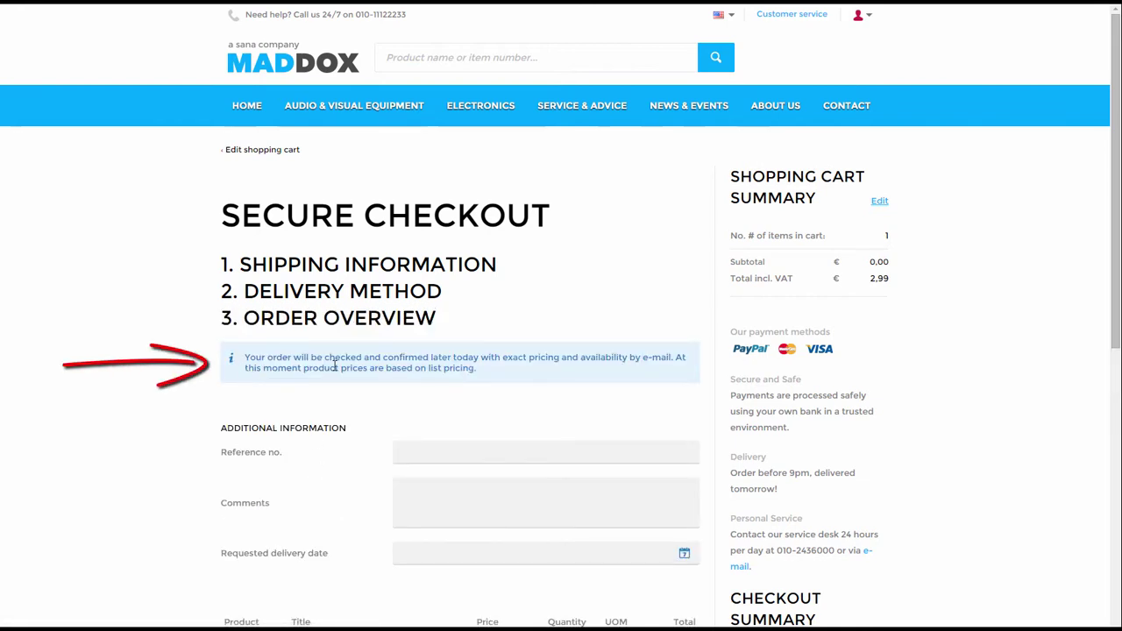
scroll(473, 418, down, 3)
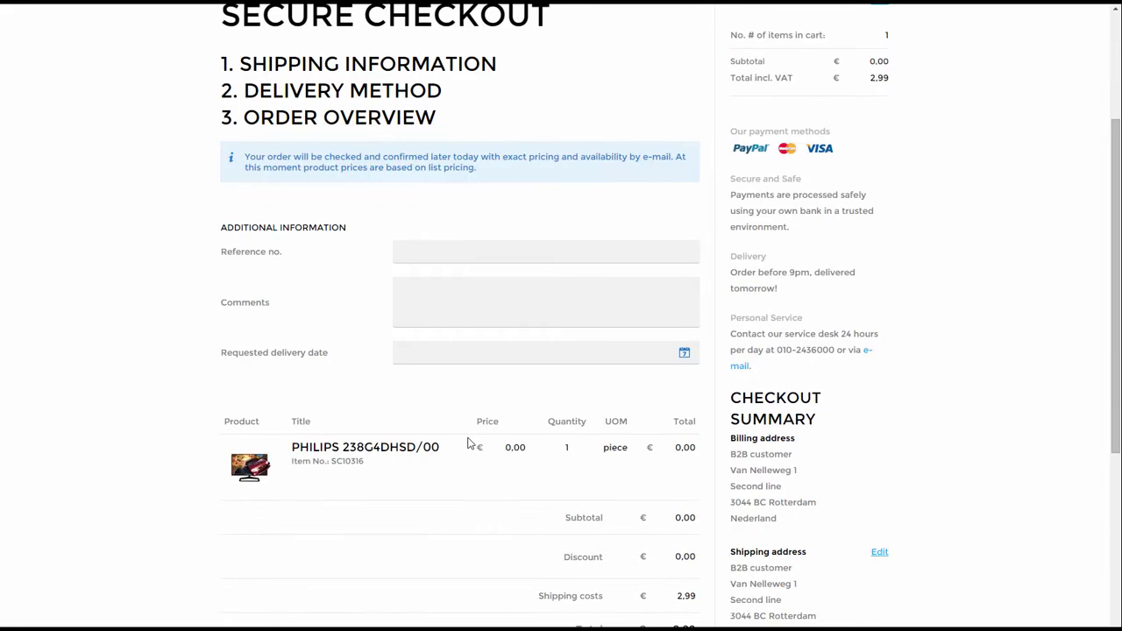
scroll(480, 530, down, 2)
click(653, 543)
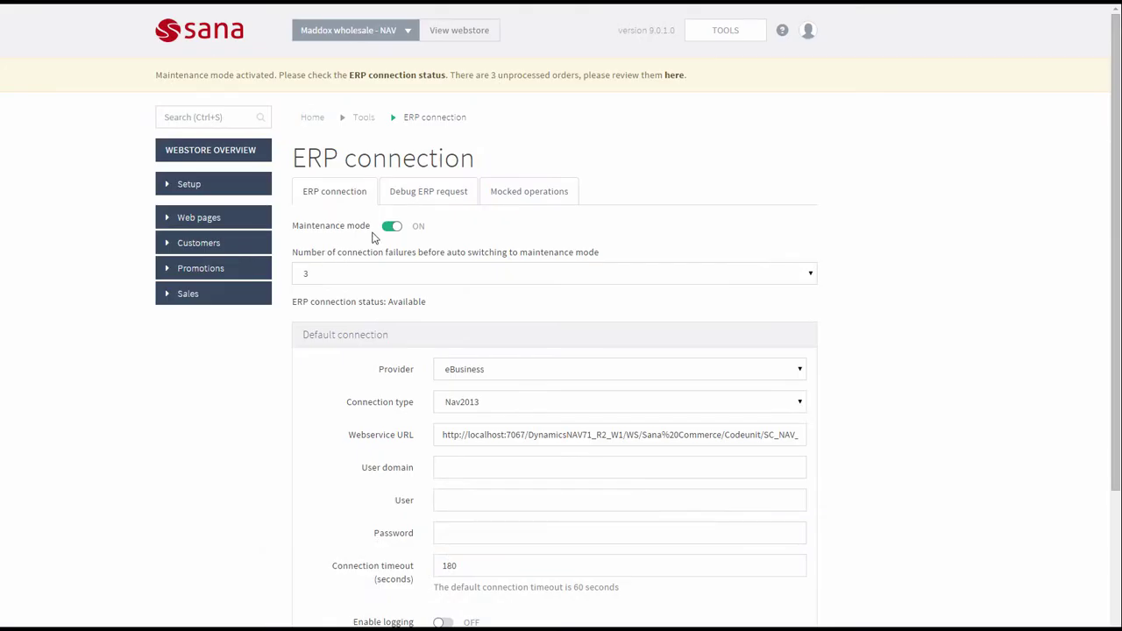
Step: Switch maintenance mode off in the ERP connection settings and save
click(391, 227)
scroll(651, 446, down, 2)
click(772, 613)
scroll(874, 494, up, 2)
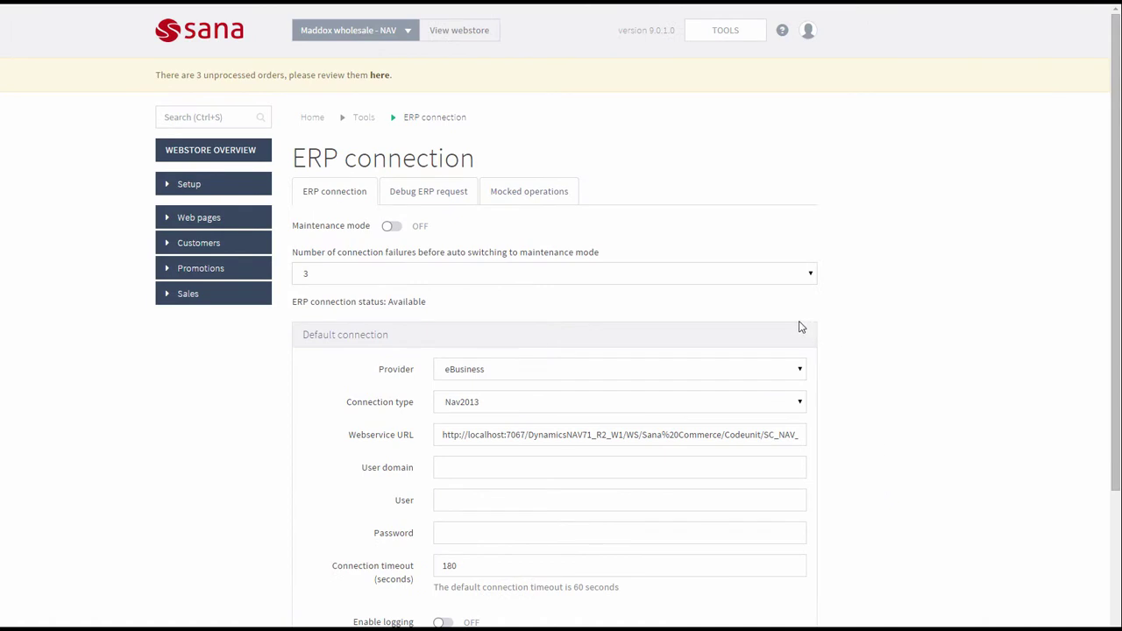
Step: Open Sales > Unprocessed orders and filter it to show only unprocessed orders (3 New)
click(207, 301)
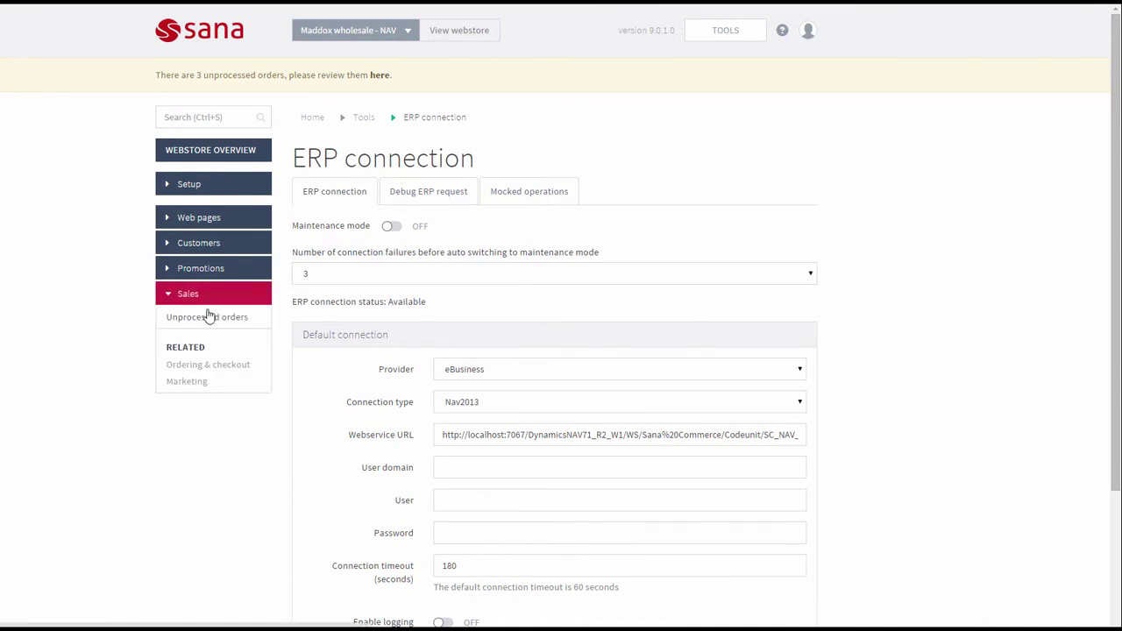
click(232, 322)
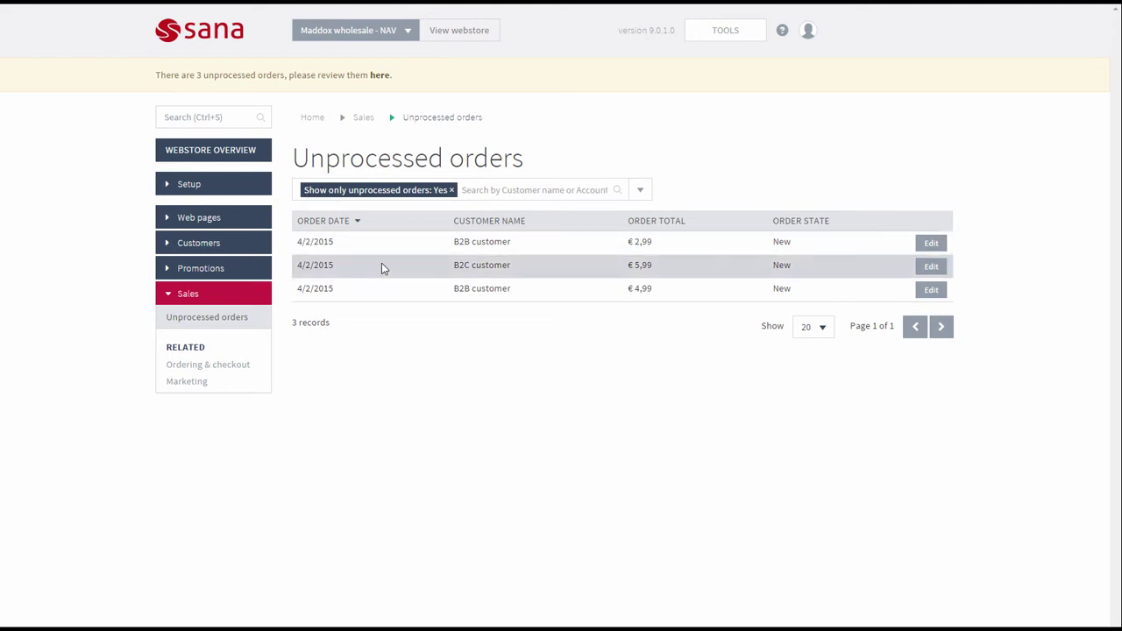
click(451, 189)
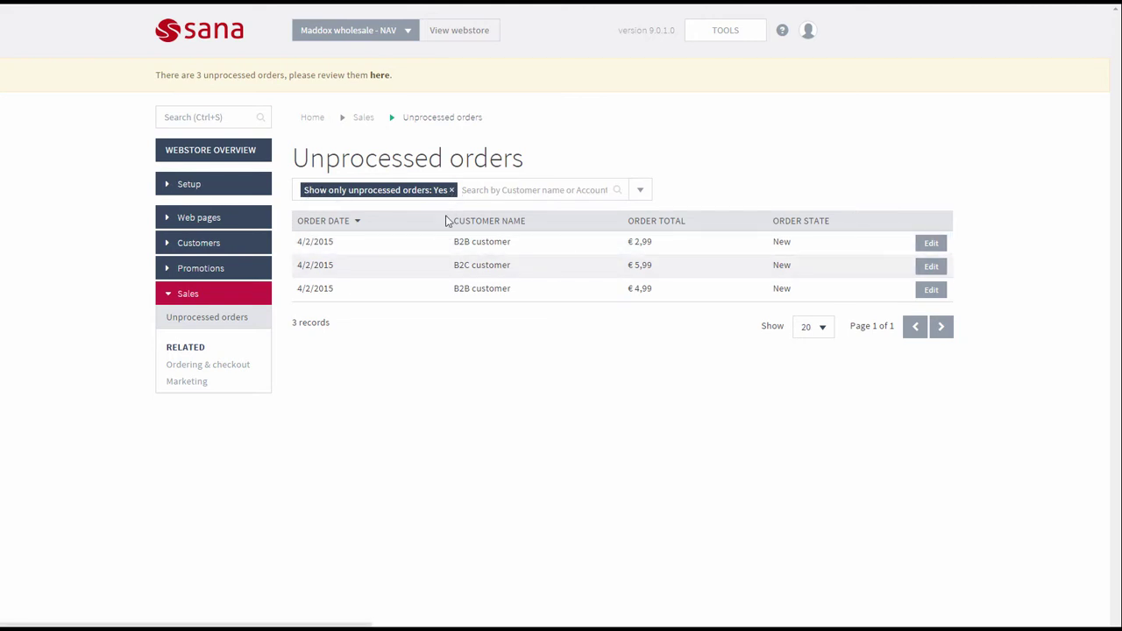
click(637, 198)
click(387, 266)
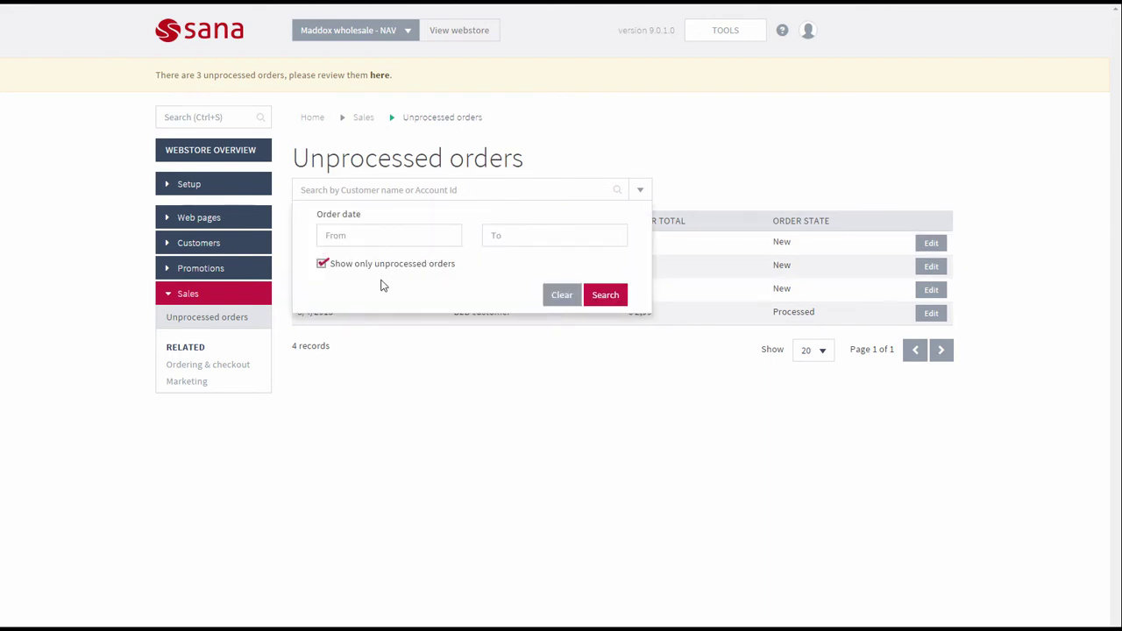
click(605, 295)
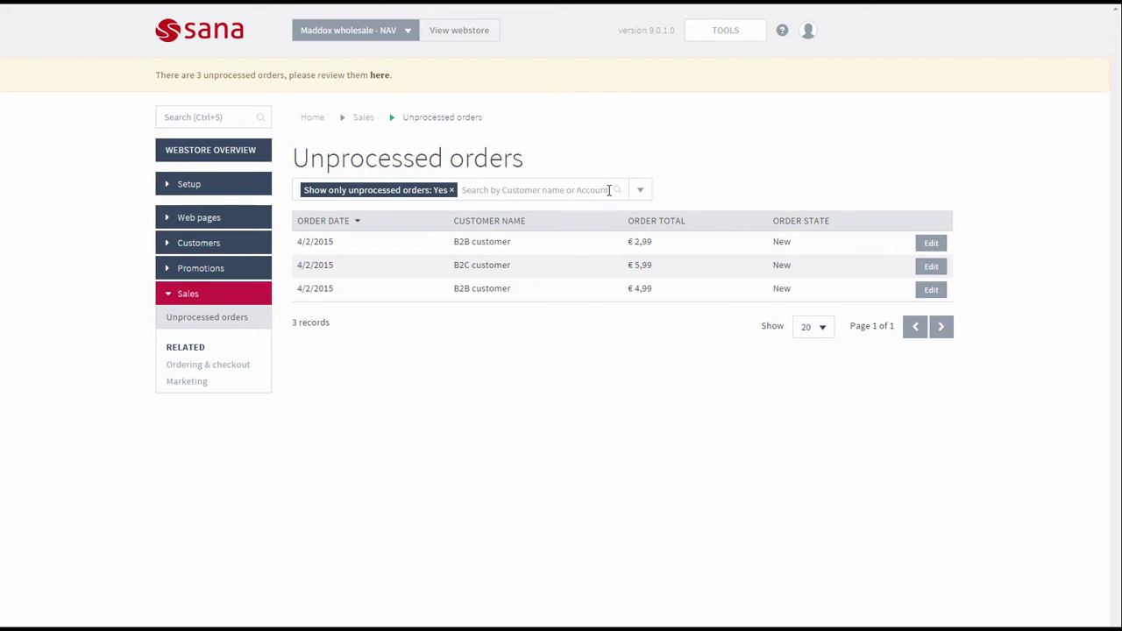
click(640, 191)
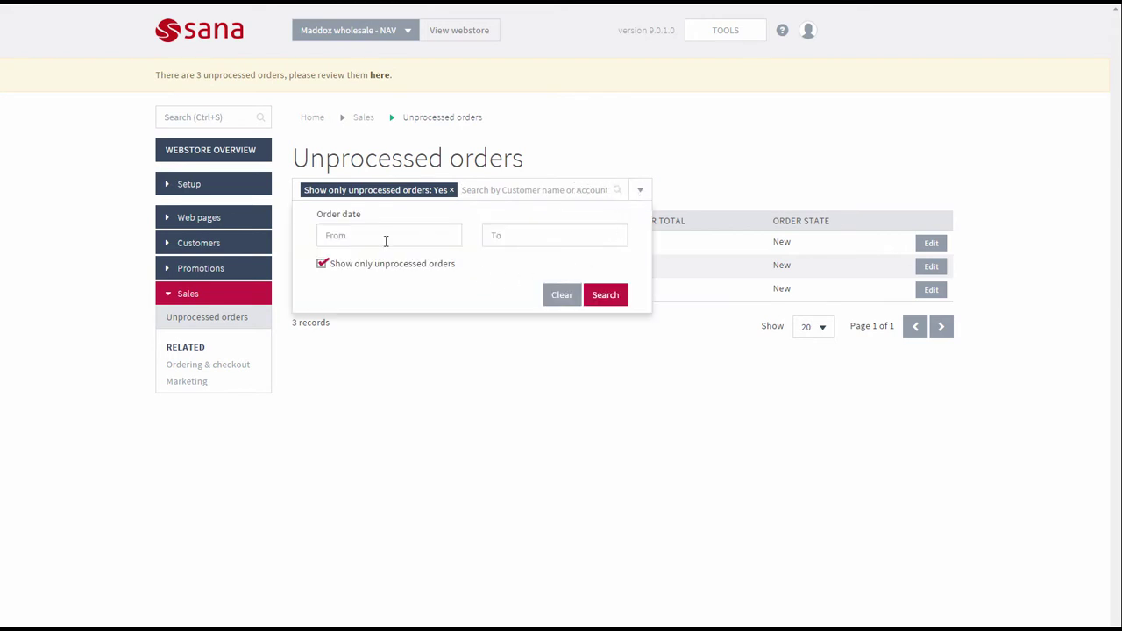
click(757, 368)
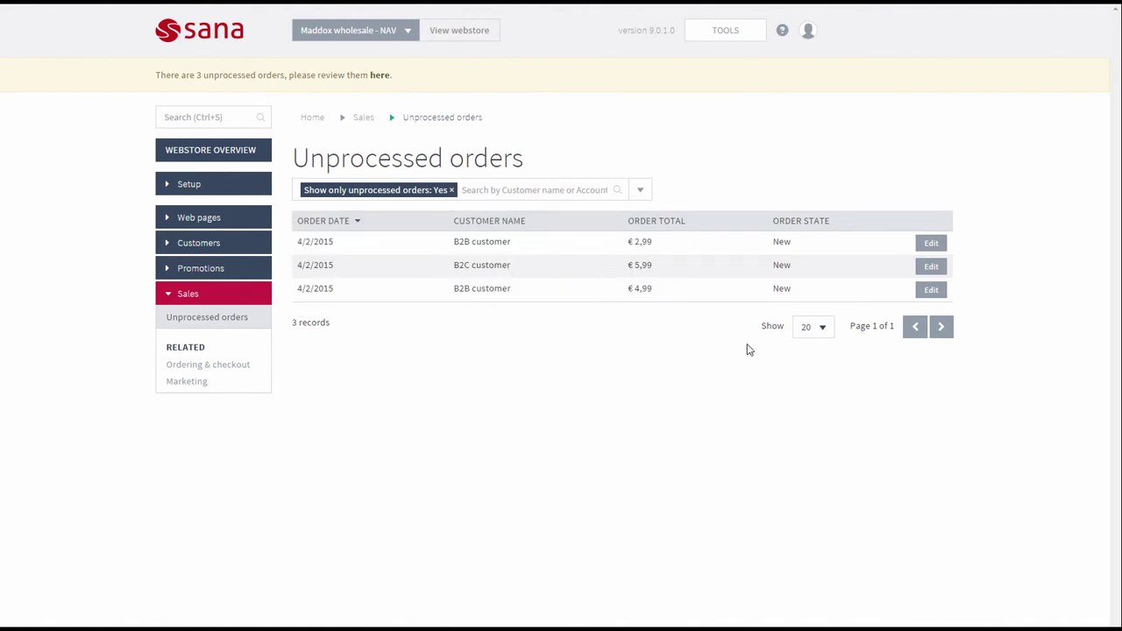
Step: Open the first B2B order, check its ship-to address, and process it
click(931, 246)
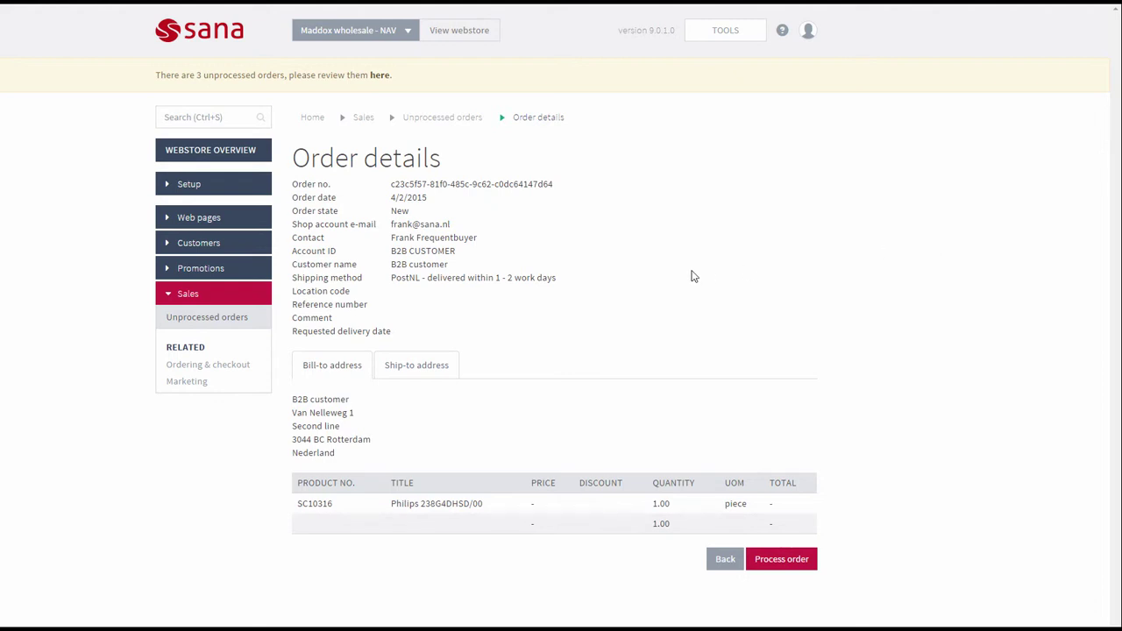
click(414, 375)
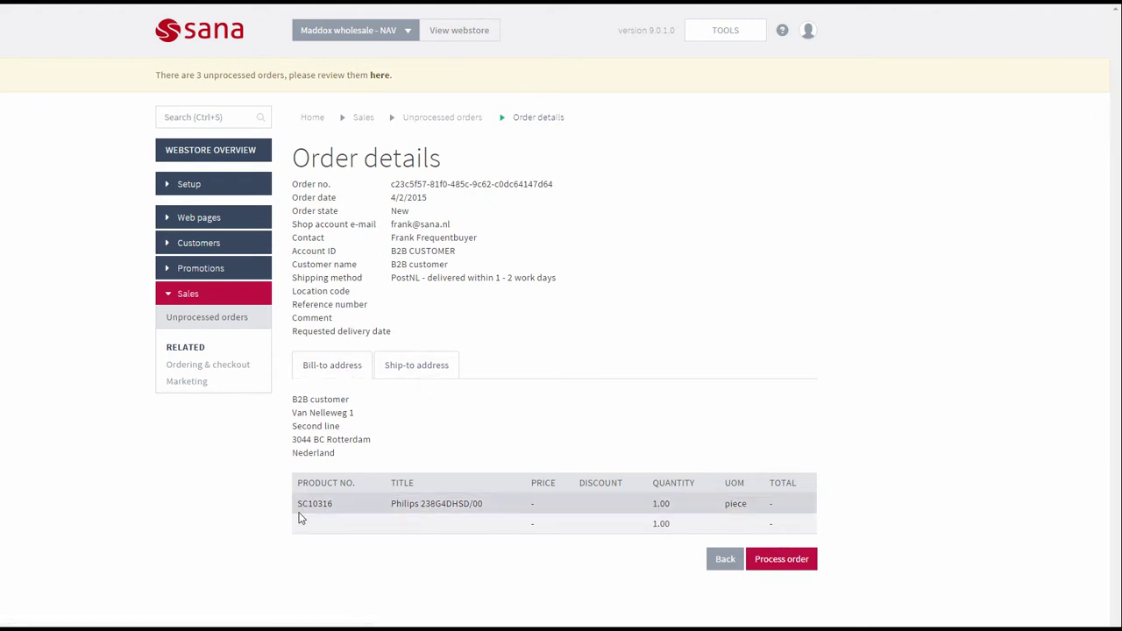
click(796, 567)
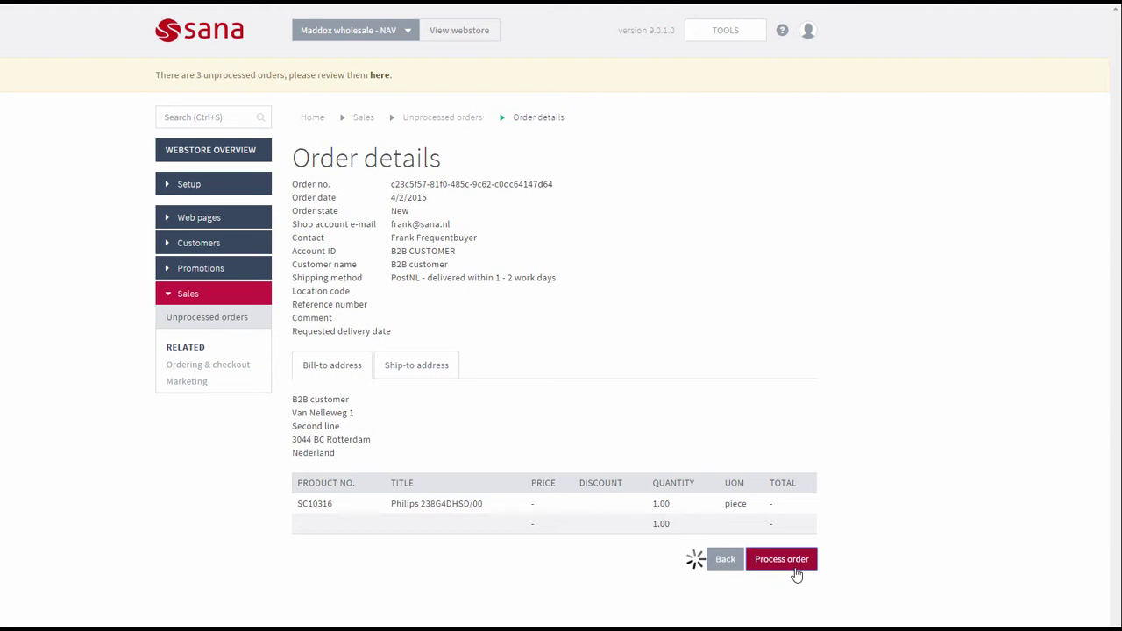
scroll(316, 429, down, 3)
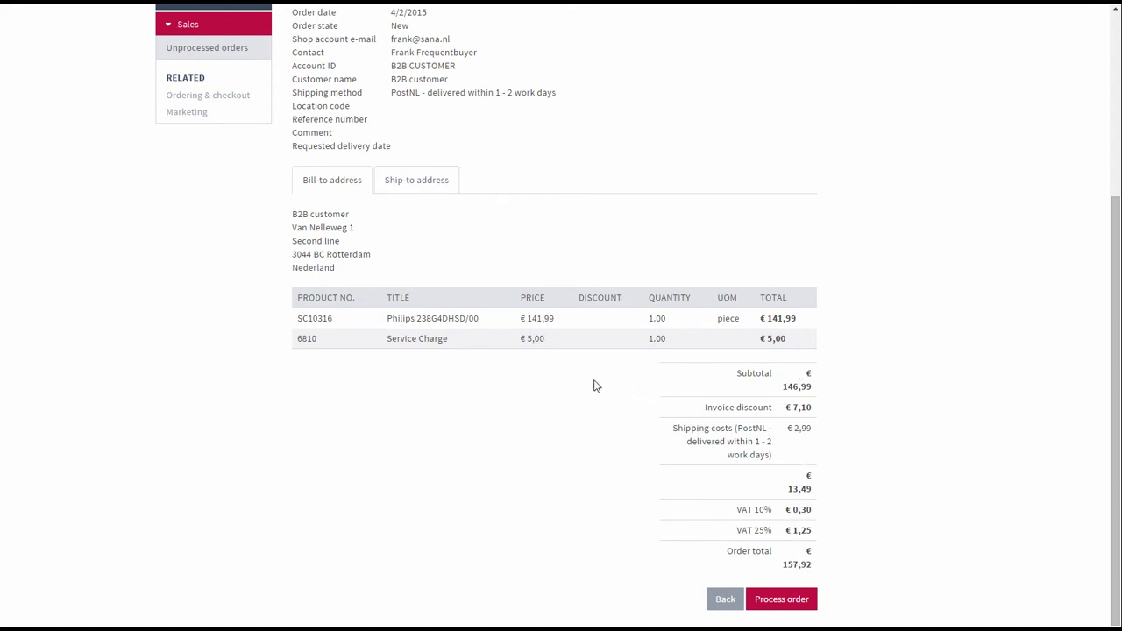
scroll(593, 385, up, 3)
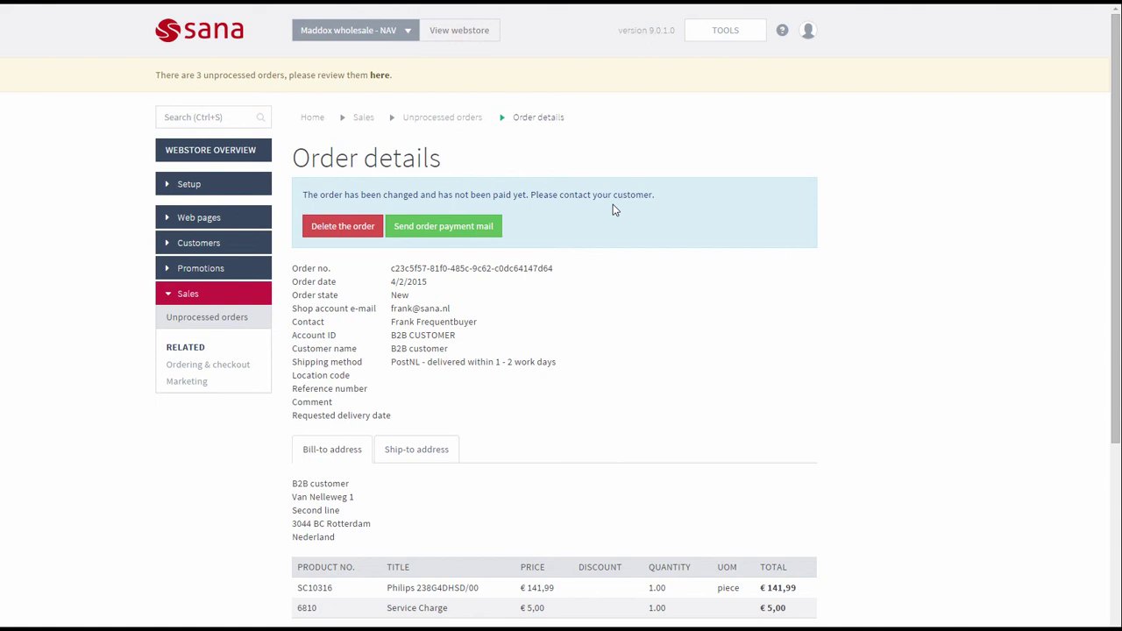
Step: Send the customer the order payment mail for the processed order
click(463, 233)
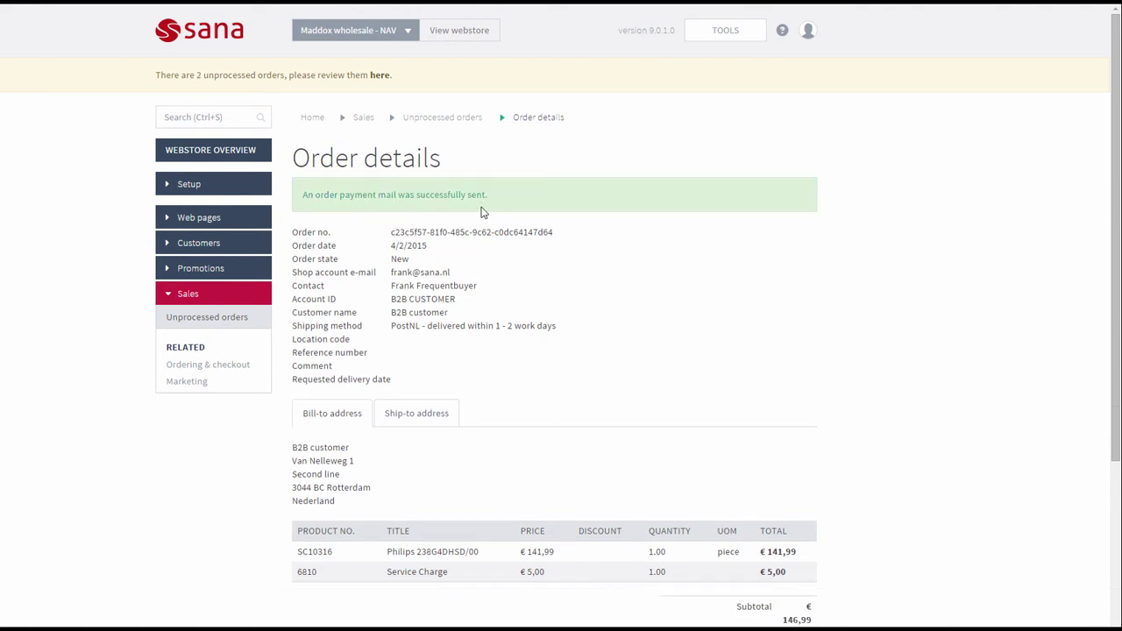
scroll(516, 332, down, 3)
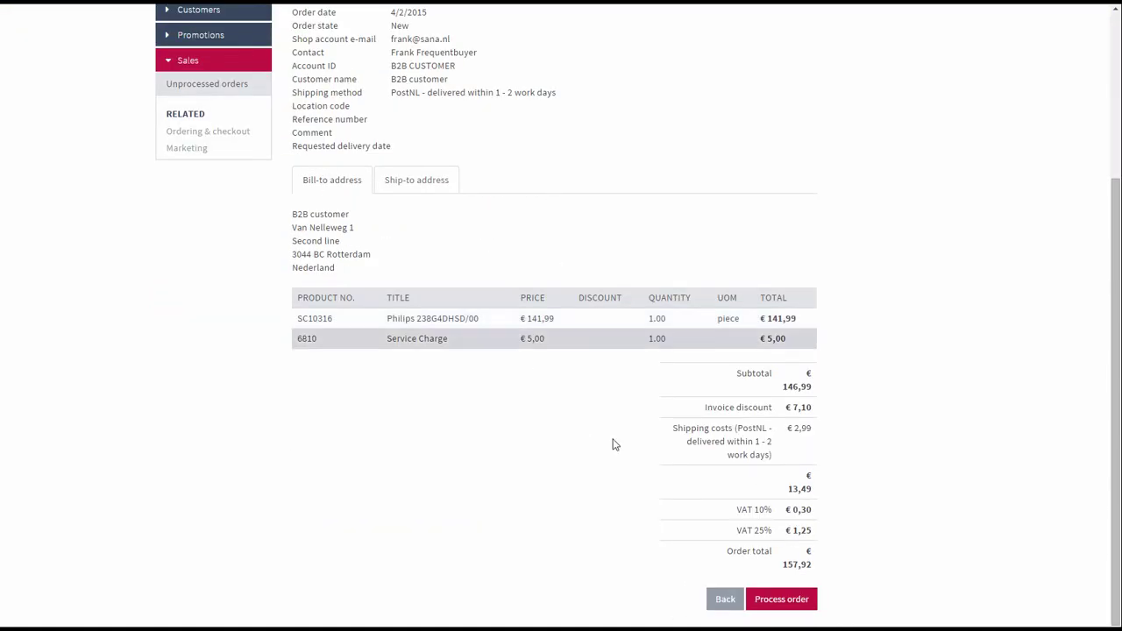
scroll(413, 243, up, 3)
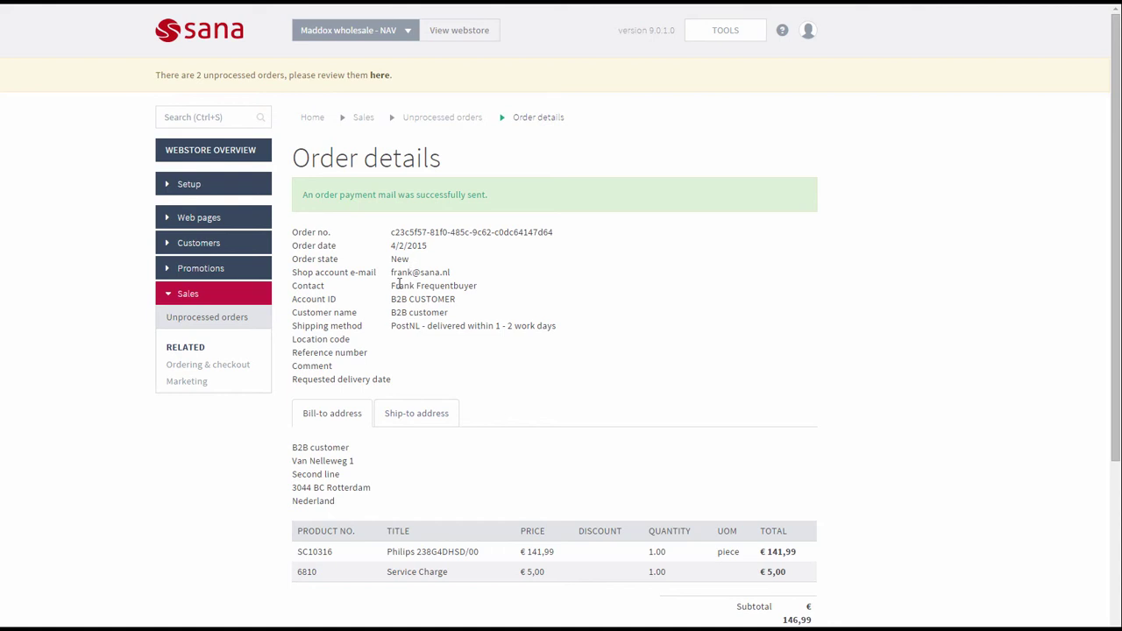
Step: Remove the unprocessed-only filter to list all 4 orders, two Processed and two New
click(201, 319)
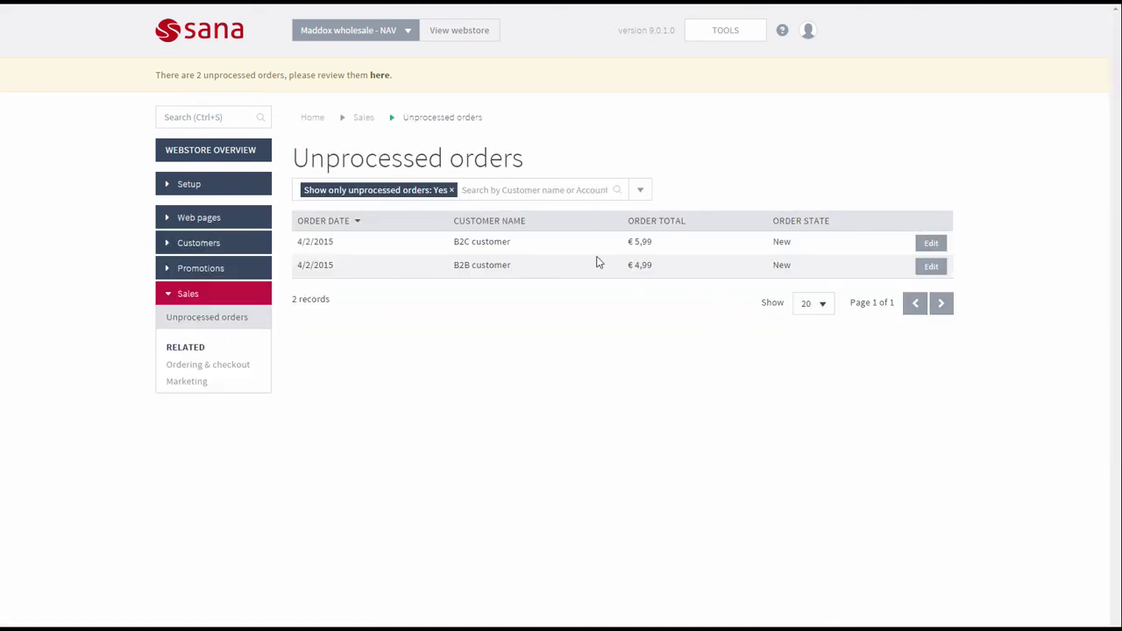
click(451, 190)
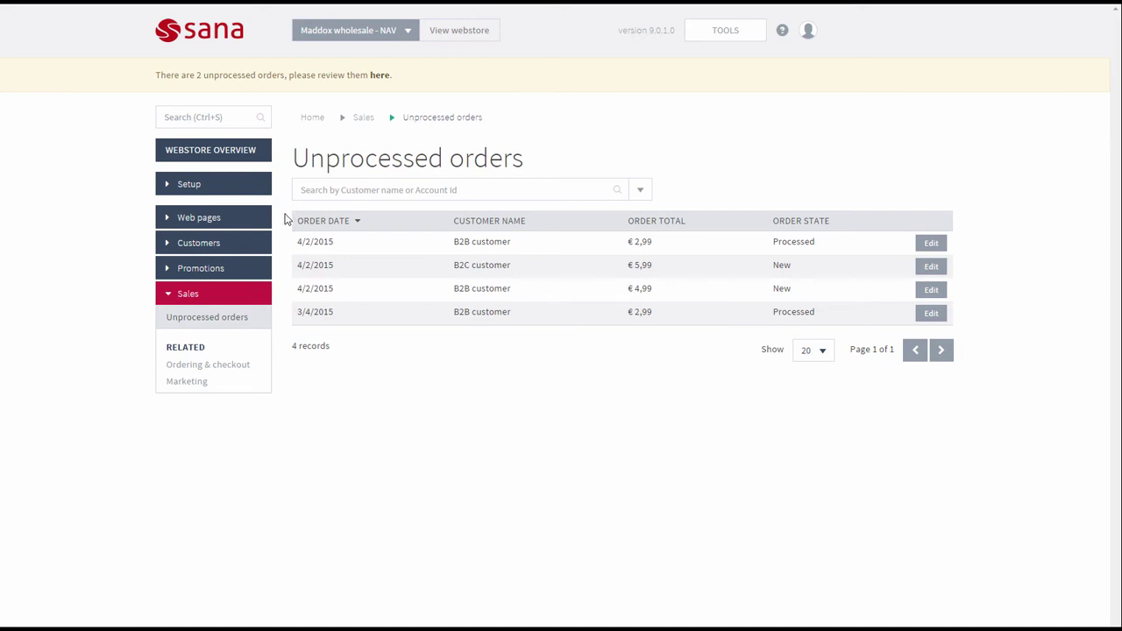
click(241, 192)
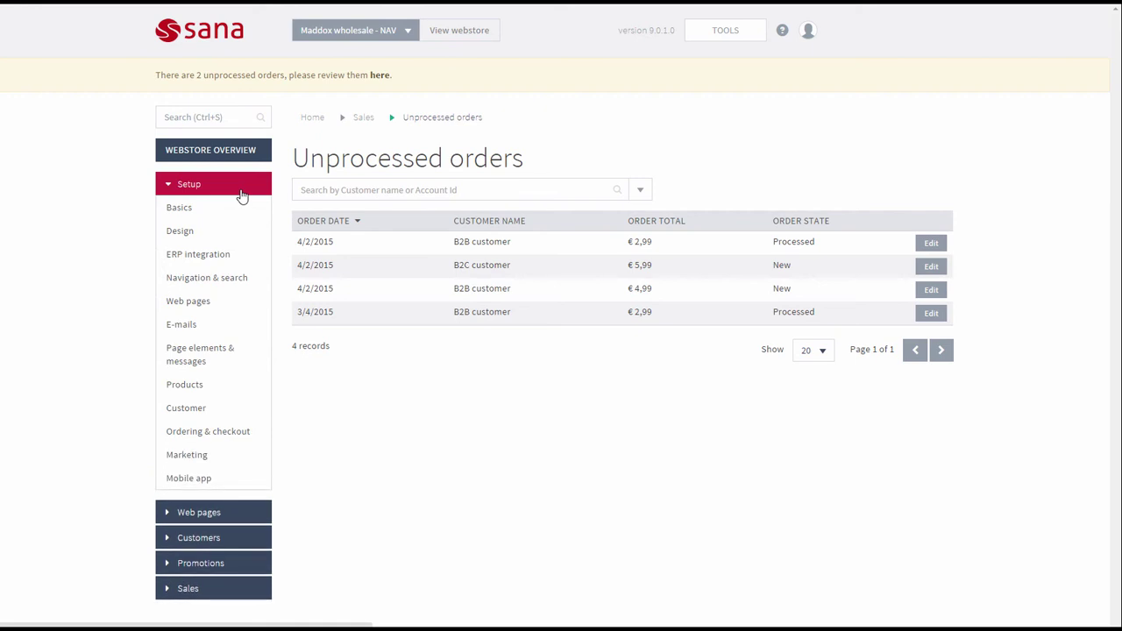
Step: Open Setup > E-mails and mark the maintenance mode deactivated and activated subject texts
click(223, 326)
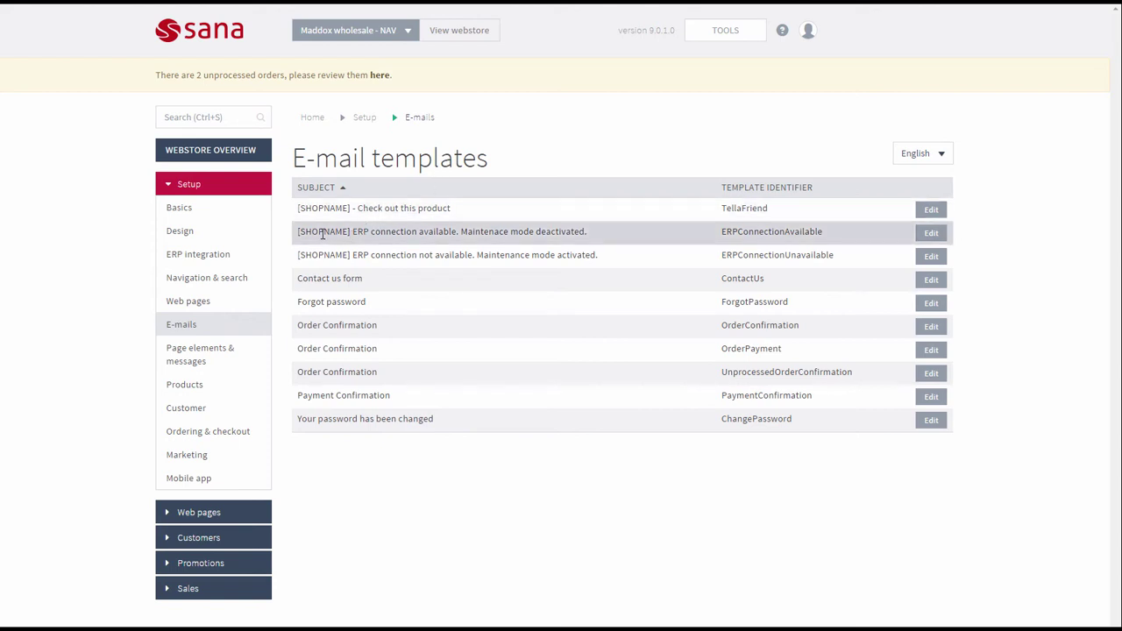
drag(352, 231, 593, 231)
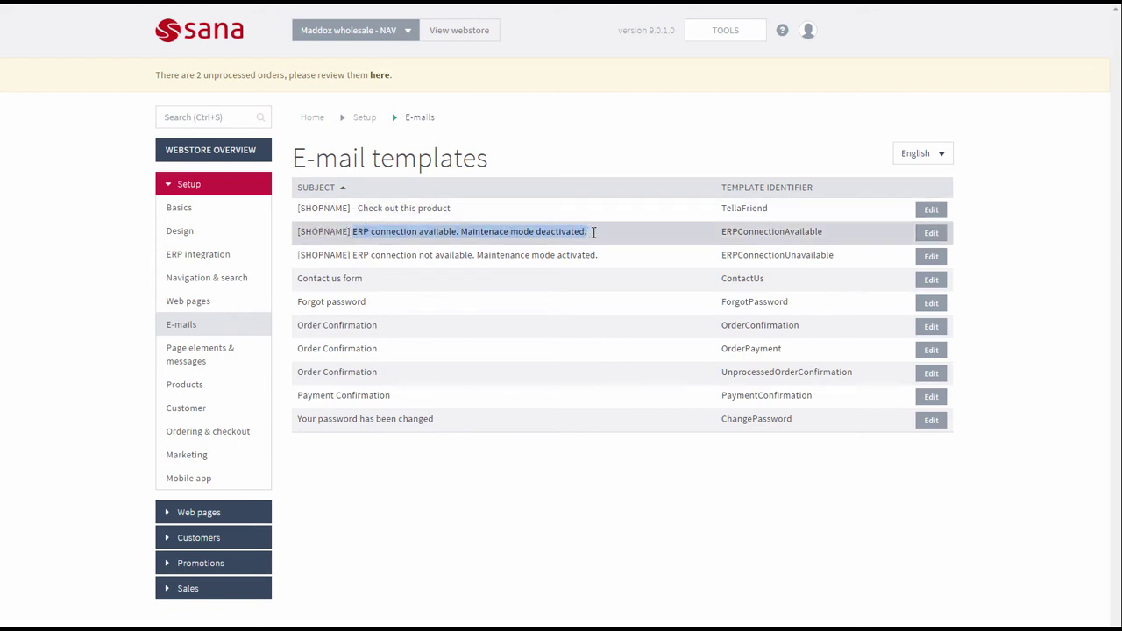
click(355, 255)
drag(354, 255, 606, 254)
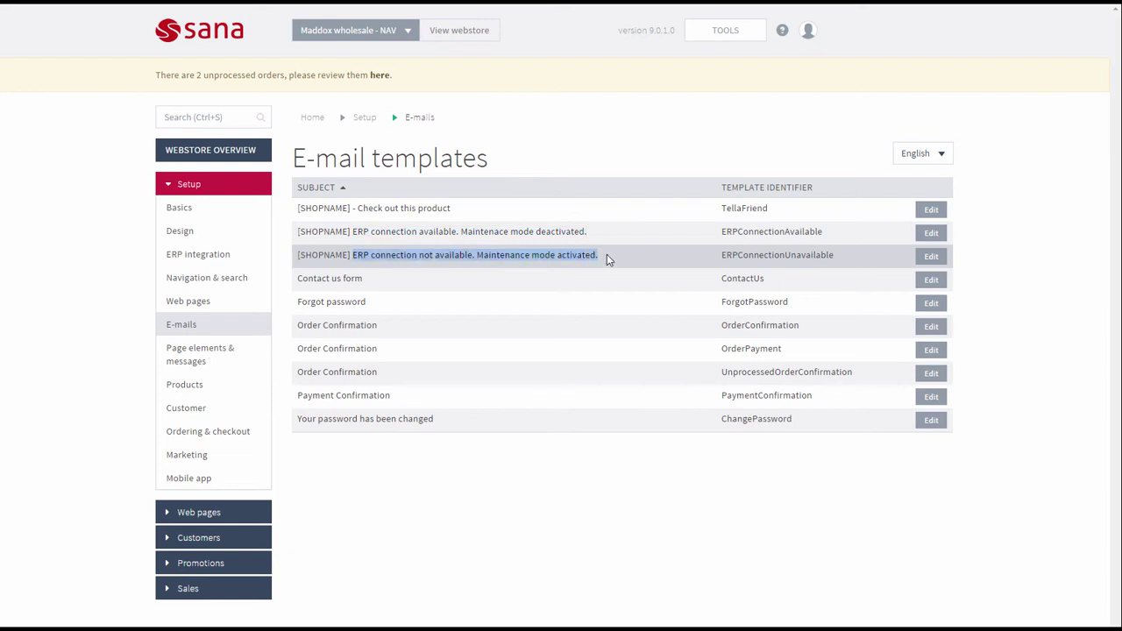
click(440, 254)
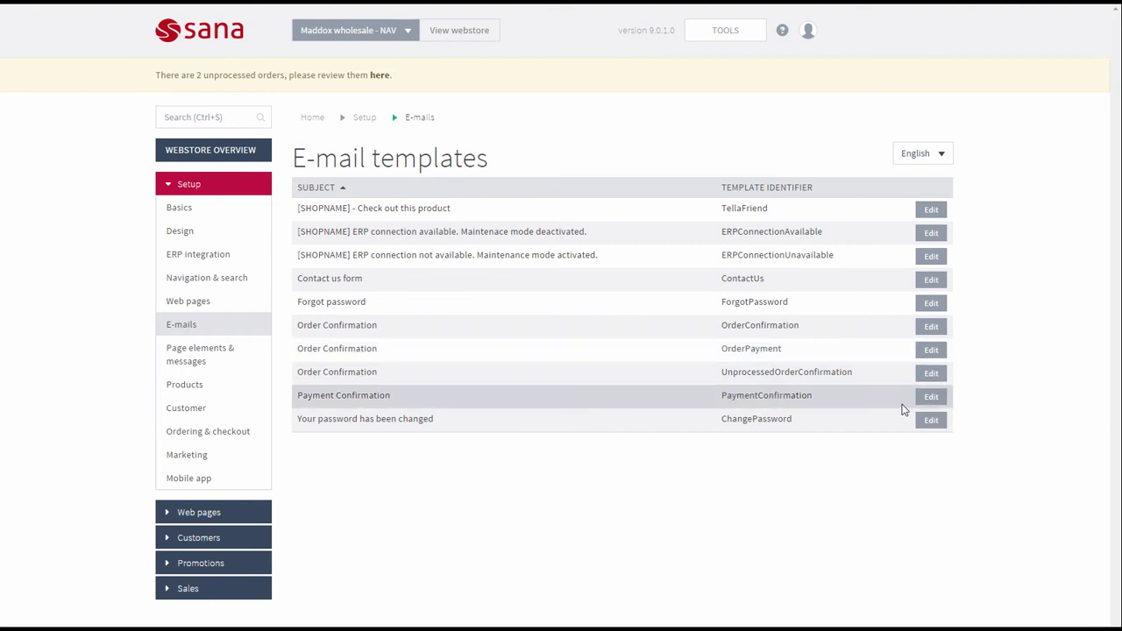
click(931, 396)
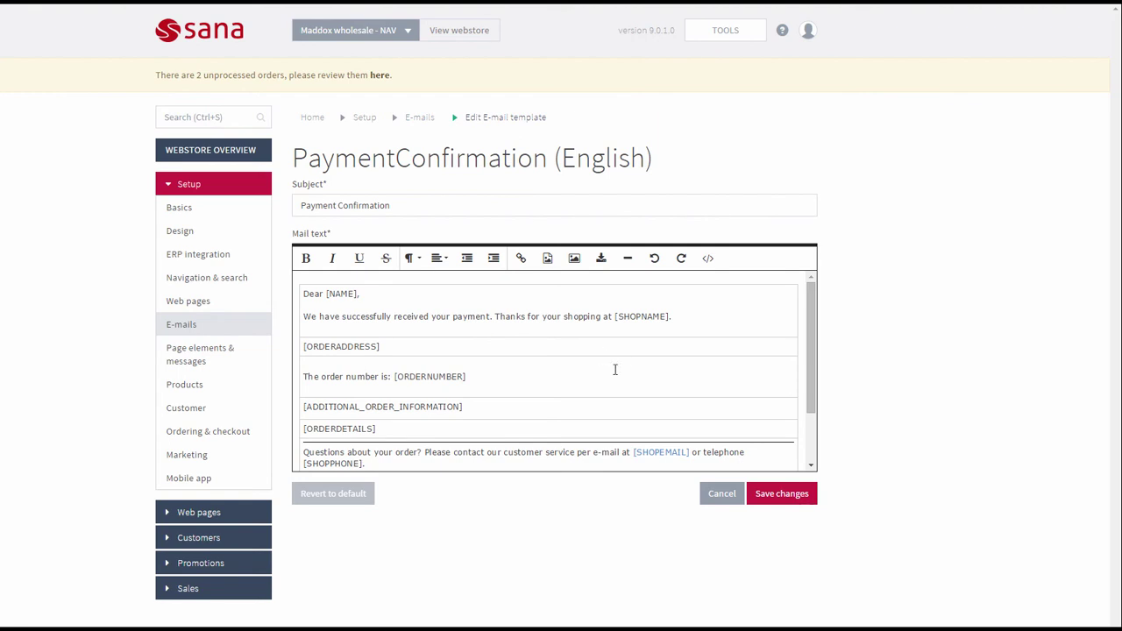
click(716, 497)
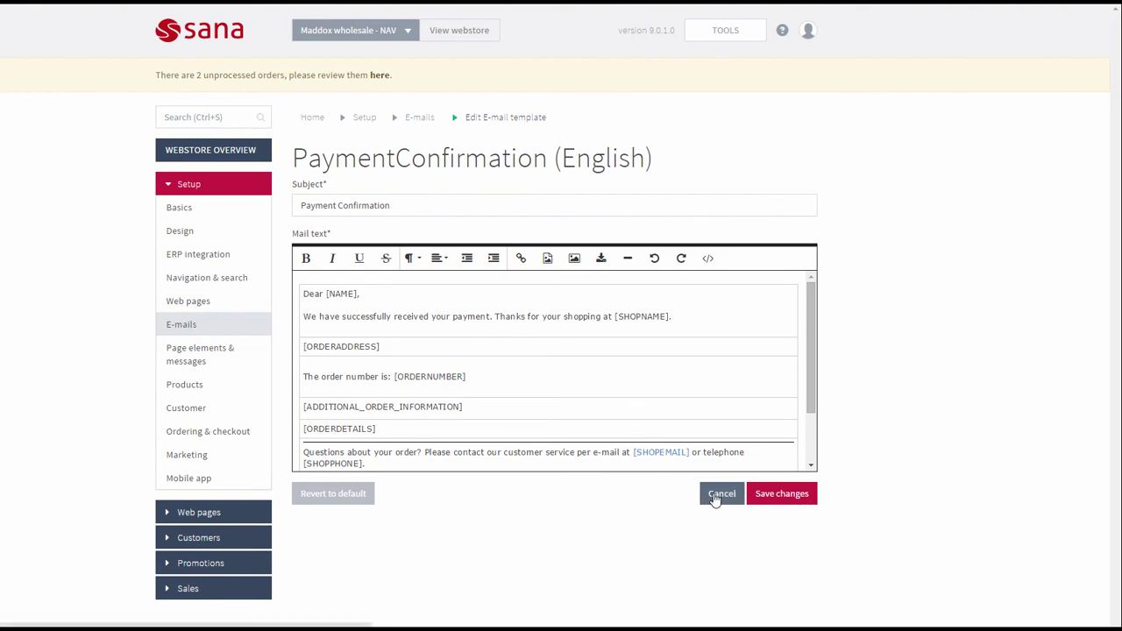